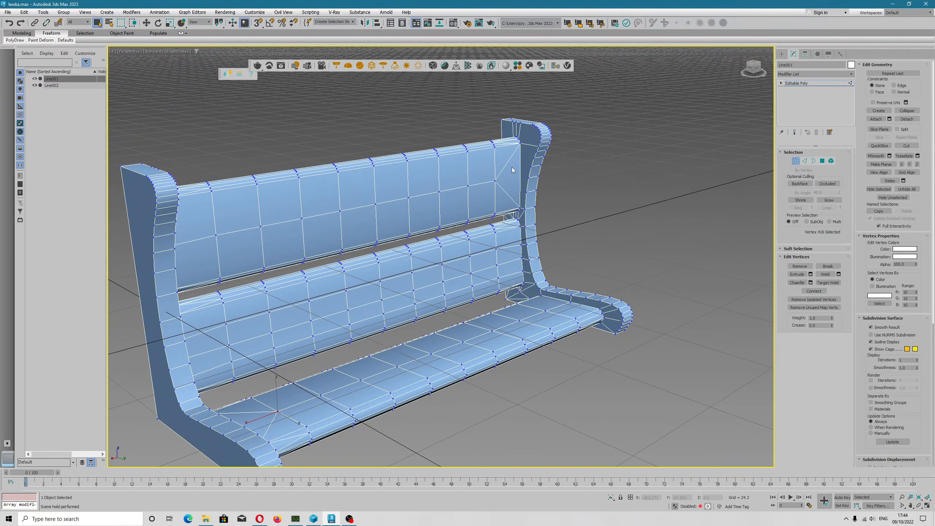
# Cut an edge from the upper backrest's middle vertex near its end straight across to the side panel's front contour
pyautogui.scroll(3, 511, 169)
pyautogui.keyDown('alt'); pyautogui.moveTo(545, 136); pyautogui.dragTo(538, 149, button='middle'); pyautogui.keyUp('alt')
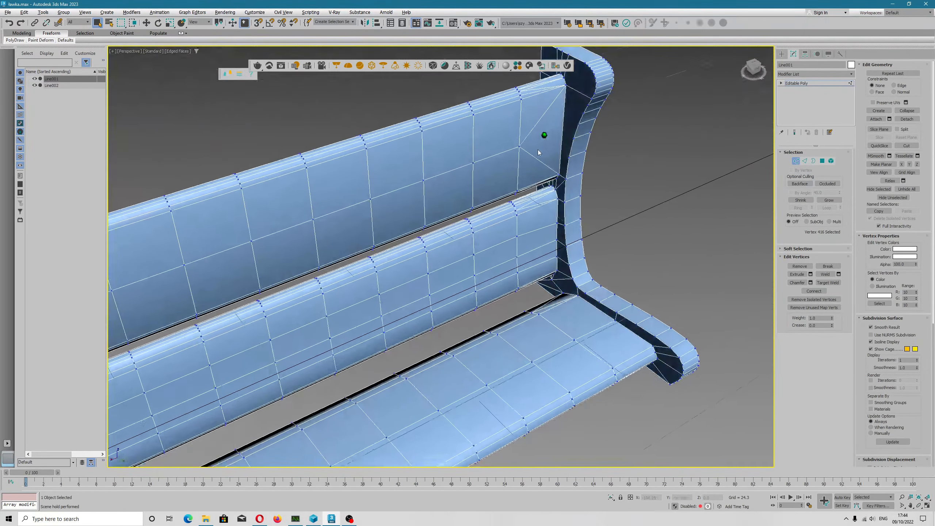
pyautogui.scroll(5, 456, 267)
pyautogui.moveTo(463, 254)
pyautogui.keyDown('alt'); pyautogui.mouseDown(button='middle')
pyautogui.moveTo(478, 253)
pyautogui.moveTo(464, 254)
pyautogui.mouseUp(button='middle'); pyautogui.keyUp('alt')
pyautogui.rightClick(437, 264)
pyautogui.click(428, 196)
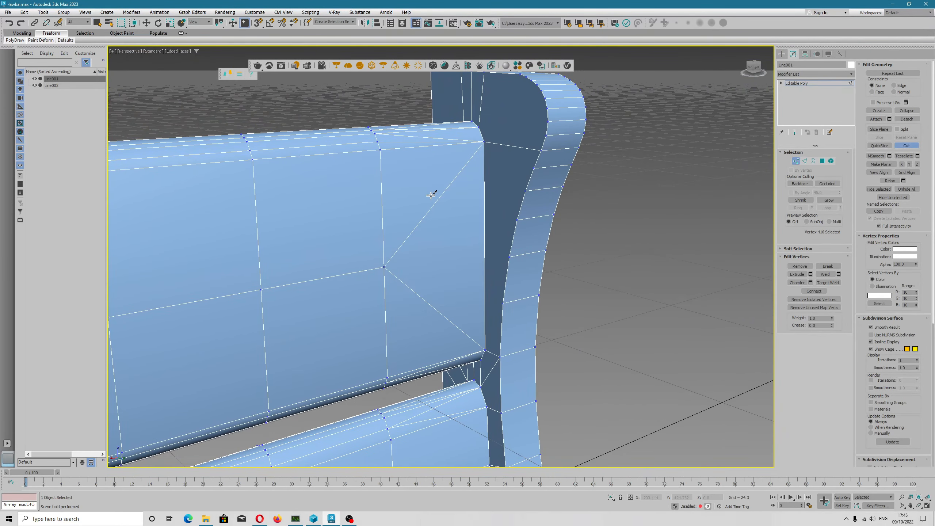
pyautogui.click(384, 266)
pyautogui.click(484, 255)
pyautogui.click(509, 257)
pyautogui.rightClick(505, 266)
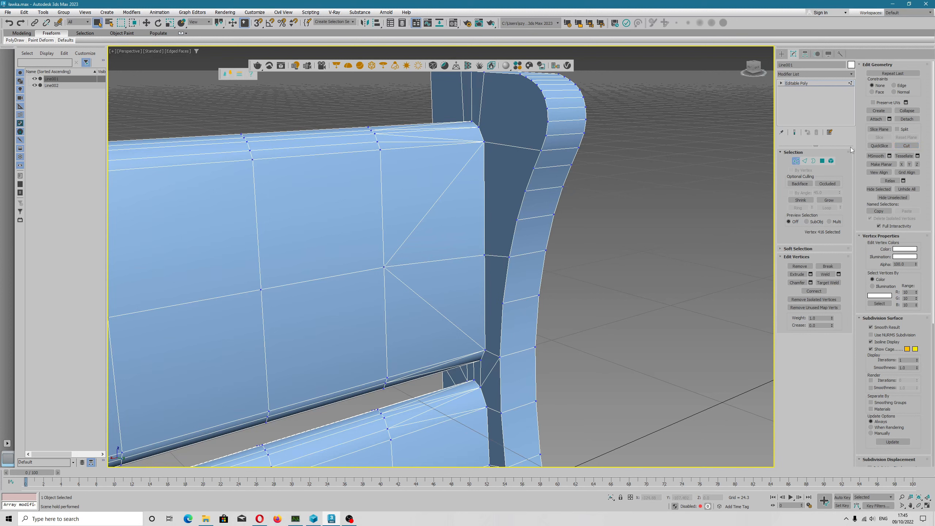
# Remove the two diagonal edges above and below the new cut on the upper backrest's end face
pyautogui.click(804, 162)
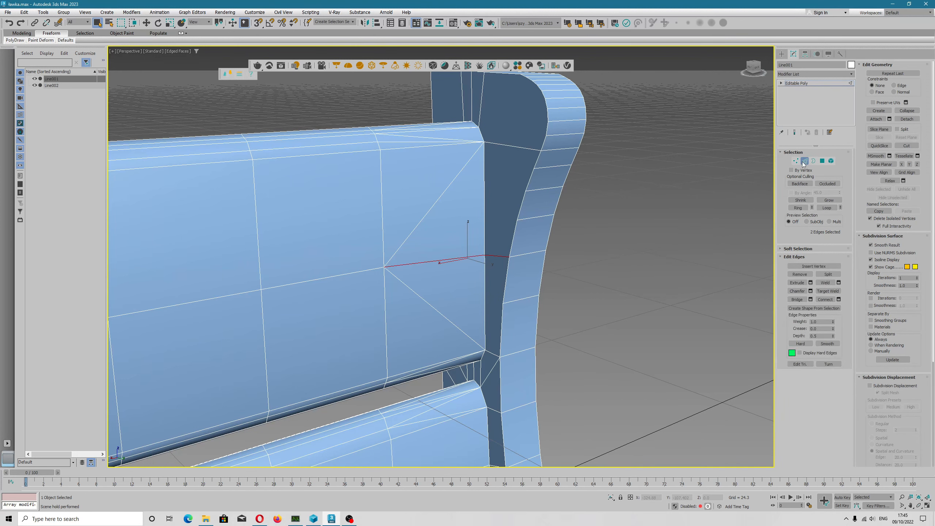
pyautogui.click(435, 205)
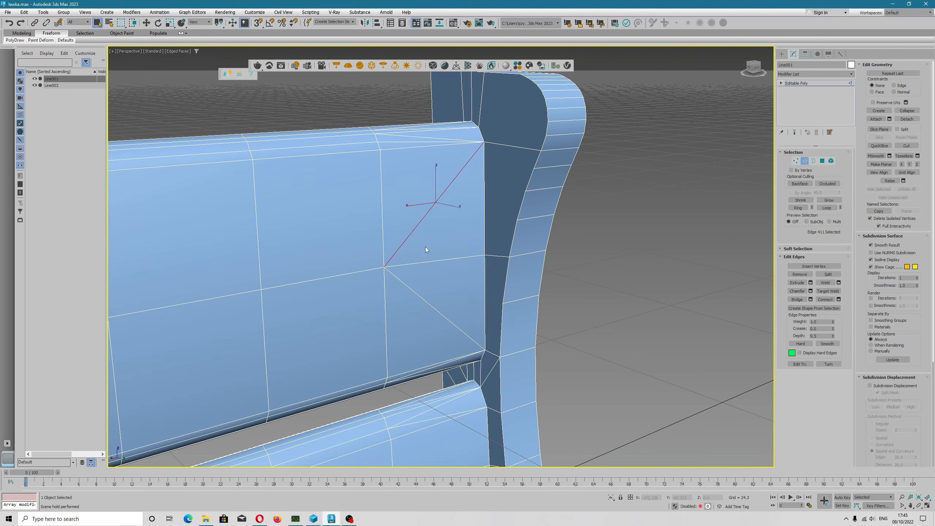
pyautogui.keyDown('ctrl'); pyautogui.click(422, 299); pyautogui.keyUp('ctrl')
pyautogui.click(800, 274)
# Cut an edge along the backrest's rounded upper front from its loop vertex through the end seam to the side panel's outline
pyautogui.keyDown('alt'); pyautogui.moveTo(457, 233); pyautogui.dragTo(480, 236, button='middle'); pyautogui.keyUp('alt')
pyautogui.scroll(2, 459, 157)
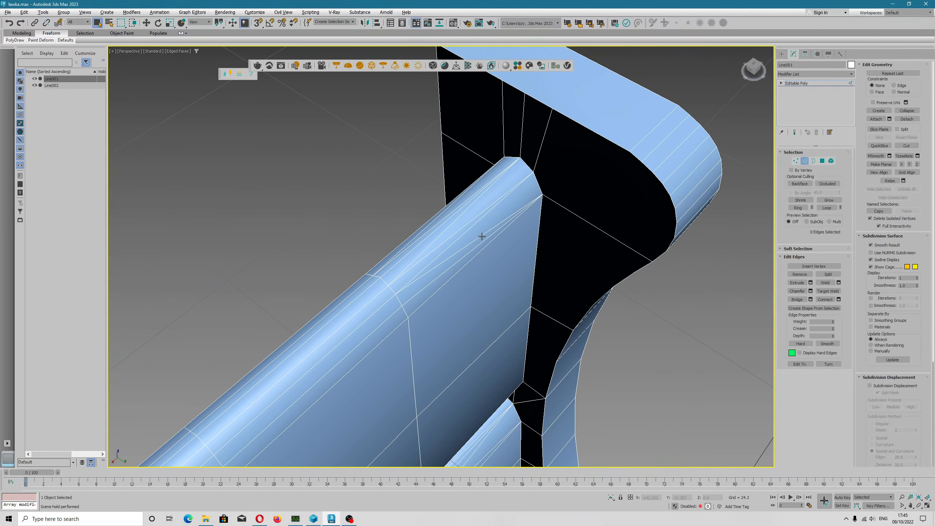
pyautogui.scroll(2, 480, 233)
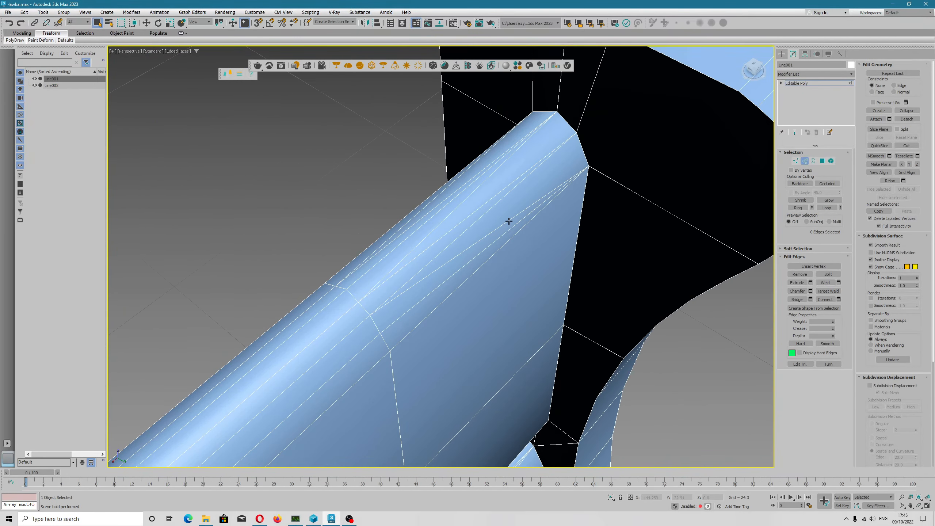
pyautogui.press('1')
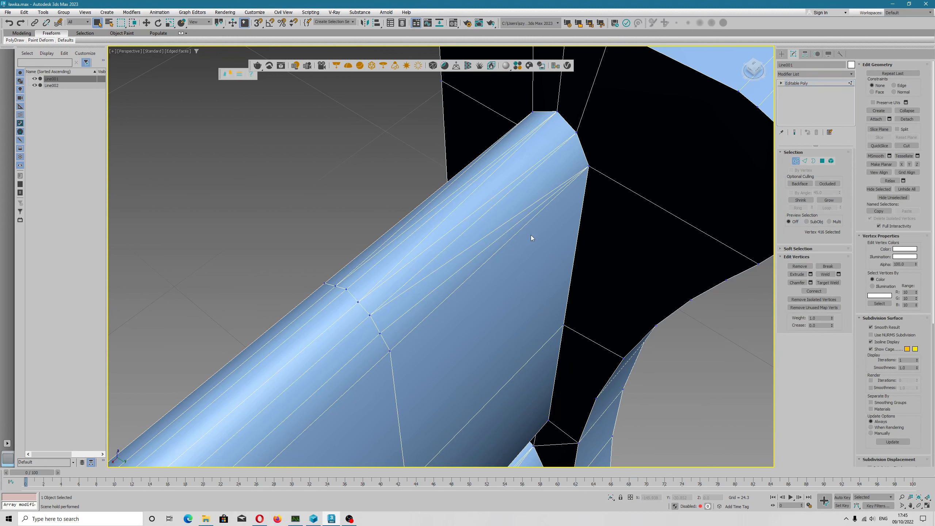
pyautogui.hotkey('alt', 'c')
pyautogui.click(370, 315)
pyautogui.click(583, 147)
pyautogui.click(741, 90)
pyautogui.rightClick(517, 227)
# Remove the two diagonal edges on either side of the new cut on the rounded upper front
pyautogui.press('2')
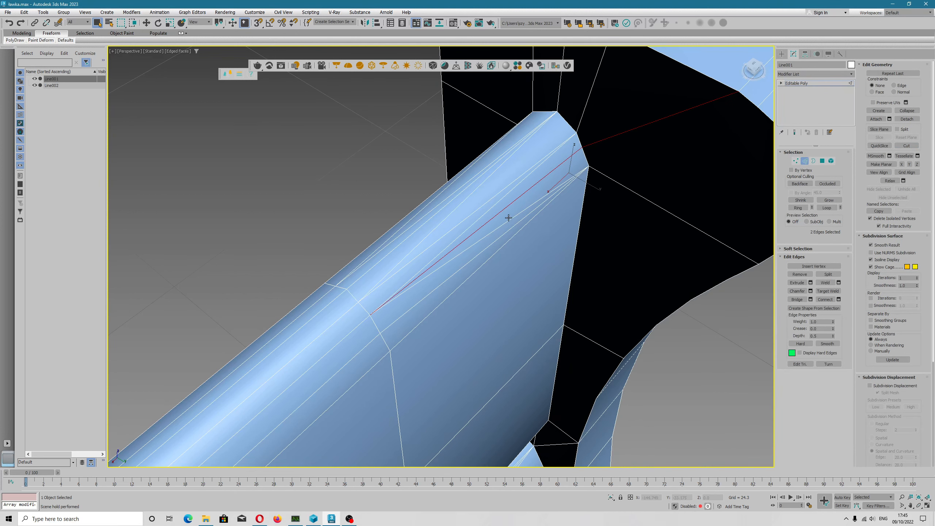
pyautogui.click(509, 219)
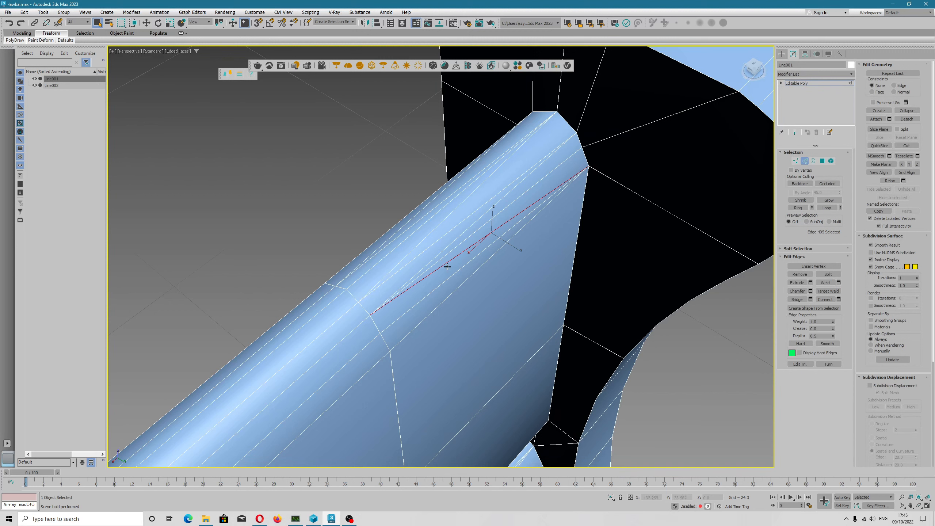
pyautogui.click(798, 275)
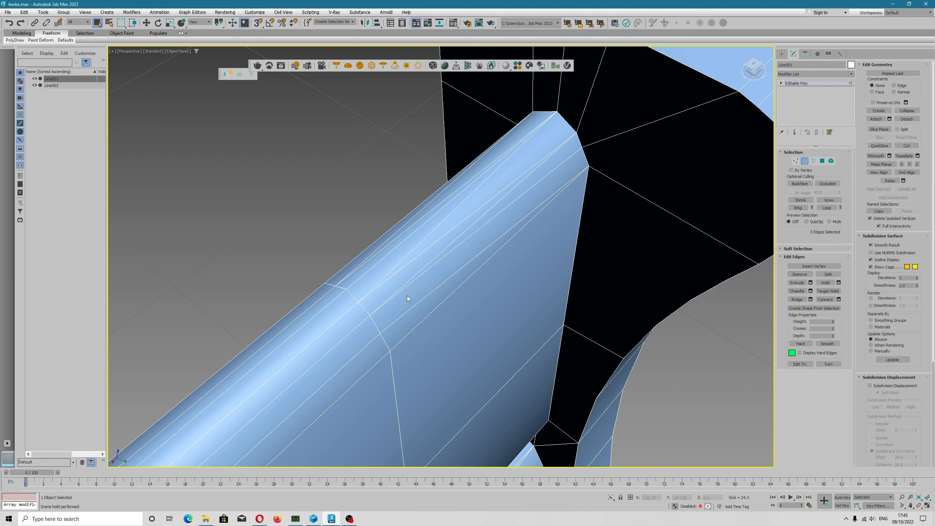
pyautogui.click(422, 253)
pyautogui.click(510, 190)
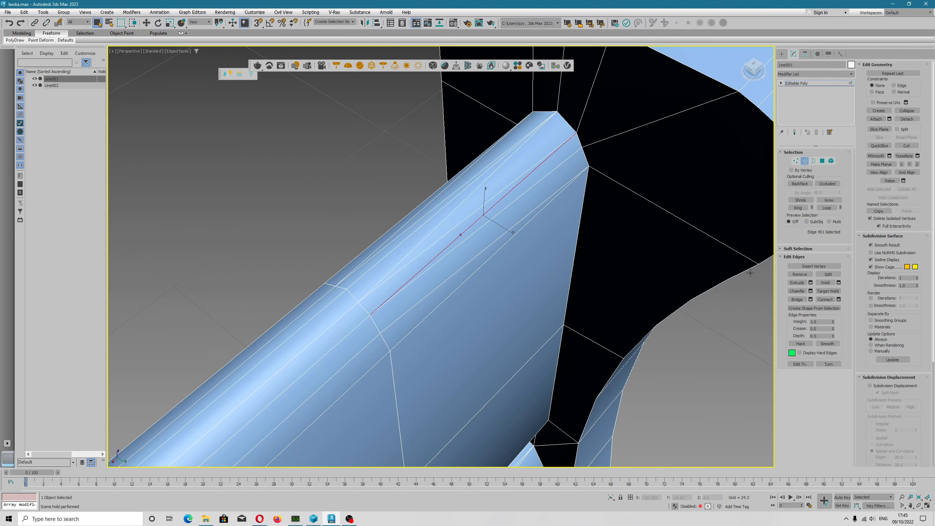
pyautogui.click(800, 275)
# Remove the surplus diagonal edges on the top and rear of the backrest's rounded upper end
pyautogui.keyDown('alt'); pyautogui.moveTo(492, 189); pyautogui.dragTo(486, 218, button='middle'); pyautogui.keyUp('alt')
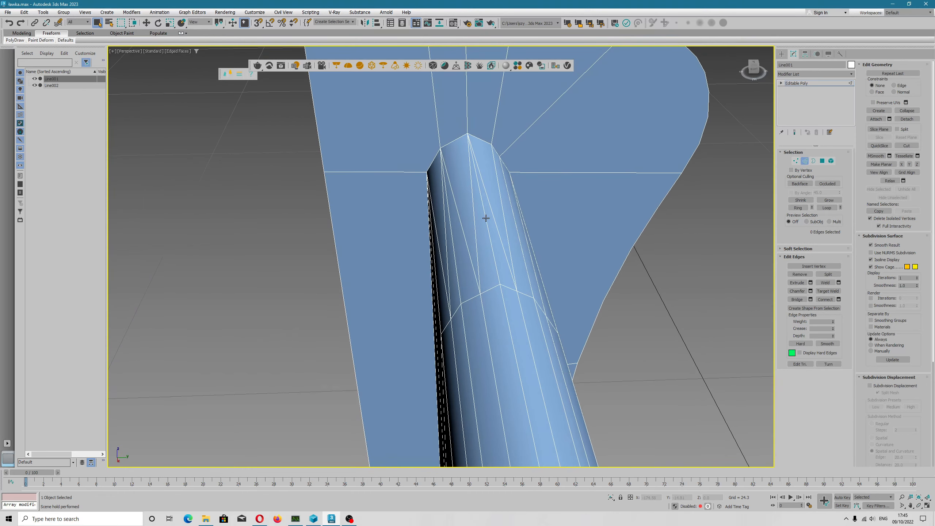
pyautogui.click(475, 204)
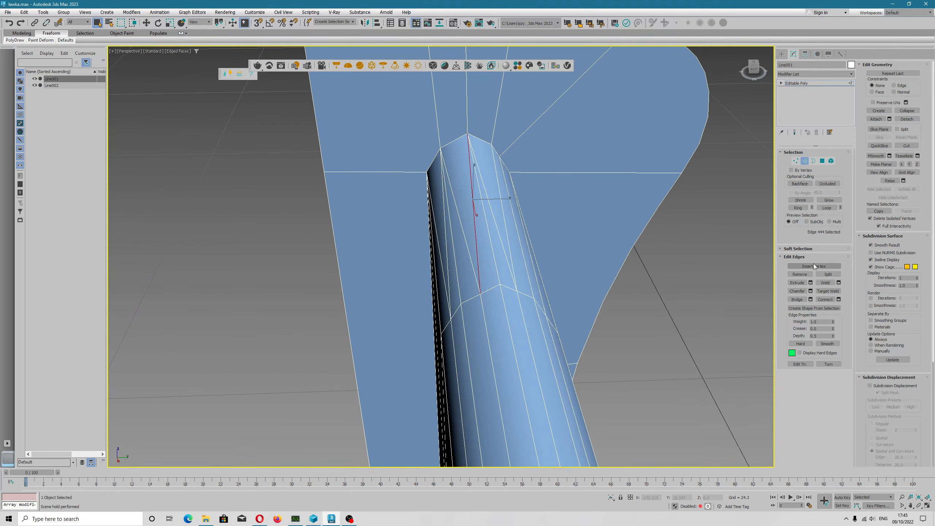
pyautogui.click(800, 274)
pyautogui.keyDown('alt'); pyautogui.moveTo(467, 222); pyautogui.dragTo(478, 231, button='middle'); pyautogui.keyUp('alt')
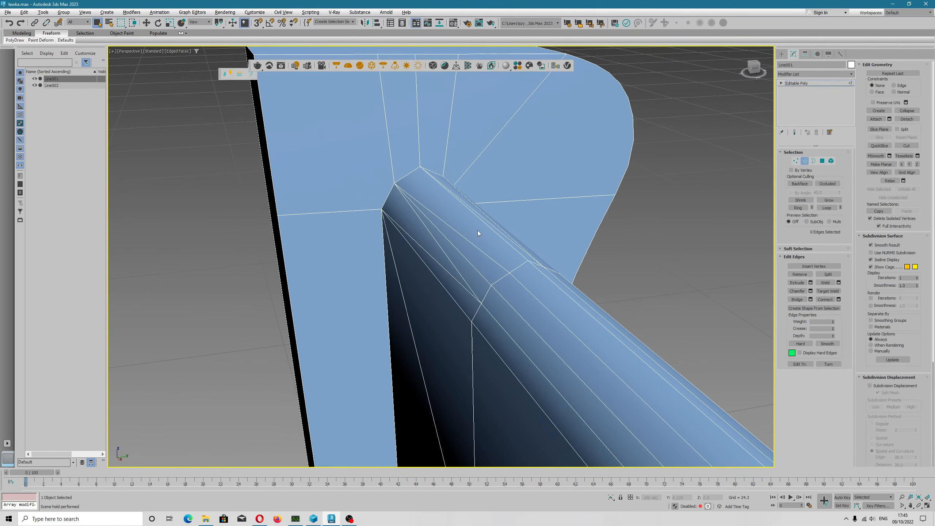
pyautogui.click(437, 242)
pyautogui.click(794, 277)
# Cut an edge along the backrest's rounded rear from its loop vertex through the end seam to the side panel's upper corner
pyautogui.keyDown('alt'); pyautogui.moveTo(447, 280); pyautogui.dragTo(445, 271, button='middle'); pyautogui.keyUp('alt')
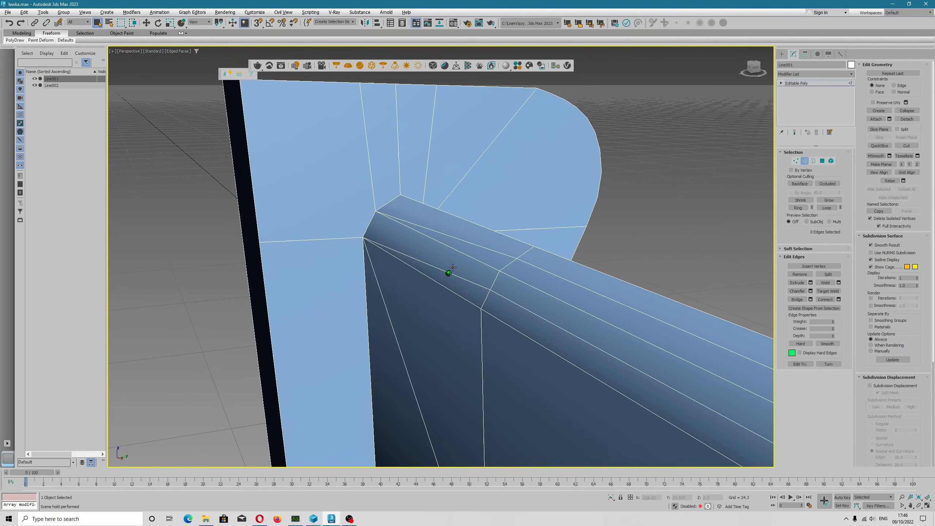
pyautogui.click(796, 161)
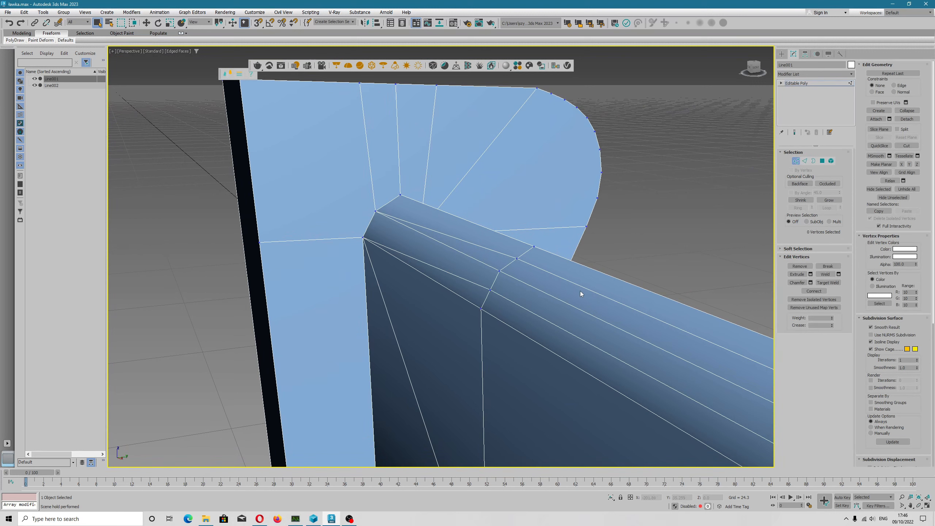
pyautogui.hotkey('alt', 'c')
pyautogui.click(491, 291)
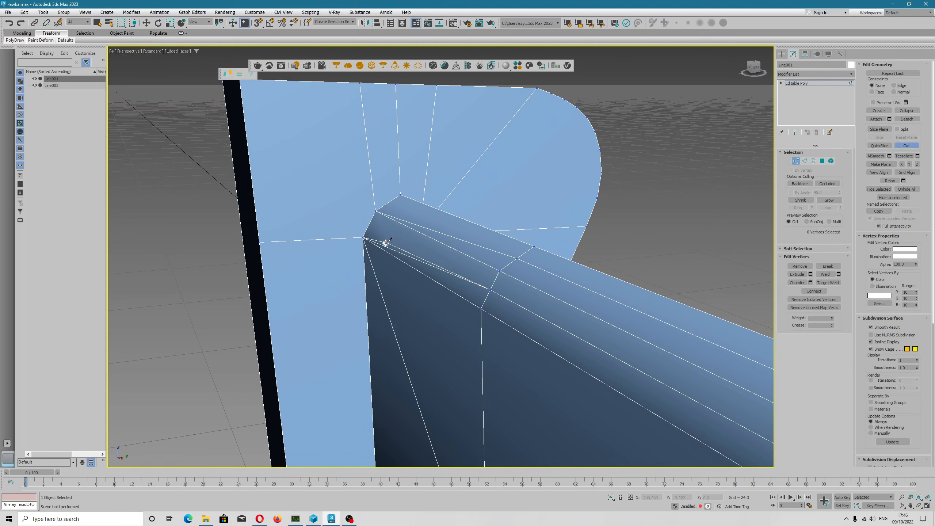
pyautogui.click(370, 223)
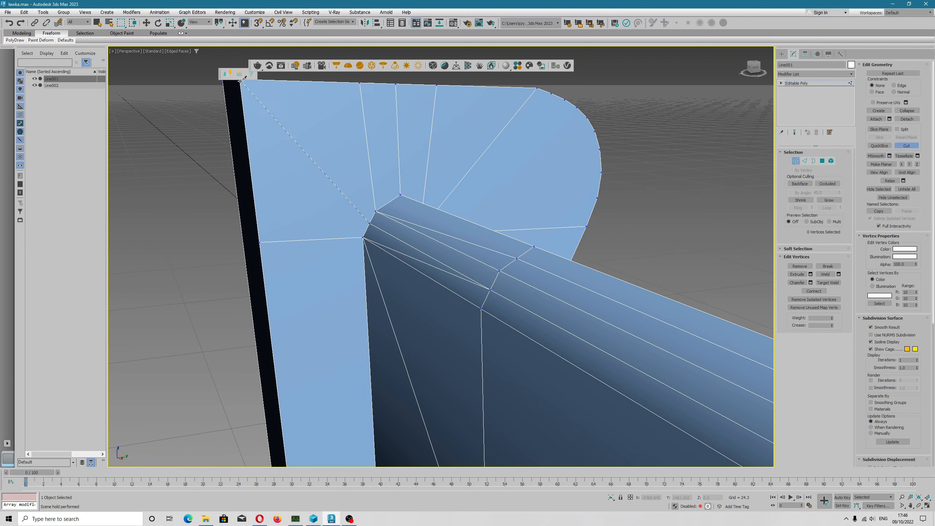
pyautogui.rightClick(393, 233)
# Remove the diagonal edge below the new cut on the backrest's rounded rear
pyautogui.click(805, 161)
pyautogui.click(438, 268)
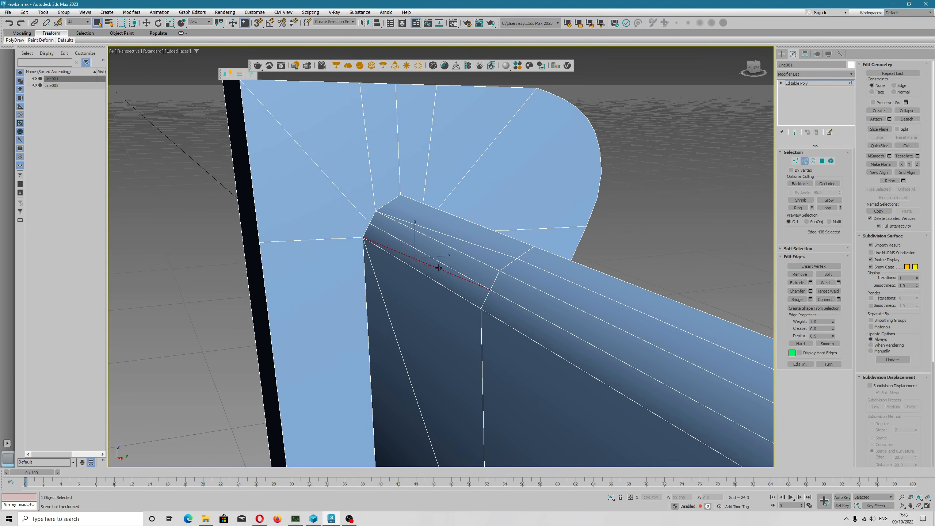
pyautogui.keyDown('alt'); pyautogui.moveTo(495, 284); pyautogui.dragTo(407, 229, button='middle'); pyautogui.keyUp('alt')
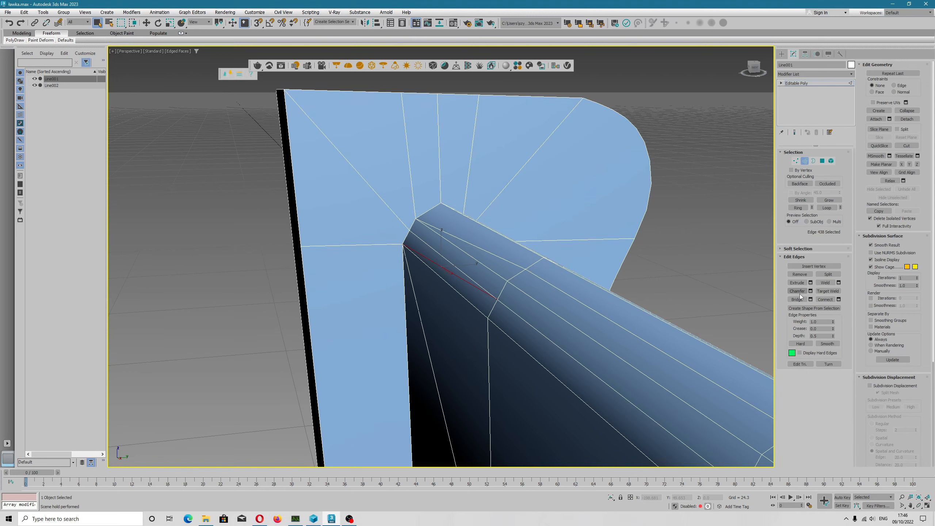
pyautogui.click(800, 275)
# Remove the surplus edge running from the backrest's topmost end vertex to the first cross loop
pyautogui.keyDown('alt'); pyautogui.moveTo(457, 259); pyautogui.dragTo(497, 266, button='middle'); pyautogui.keyUp('alt')
pyautogui.click(796, 162)
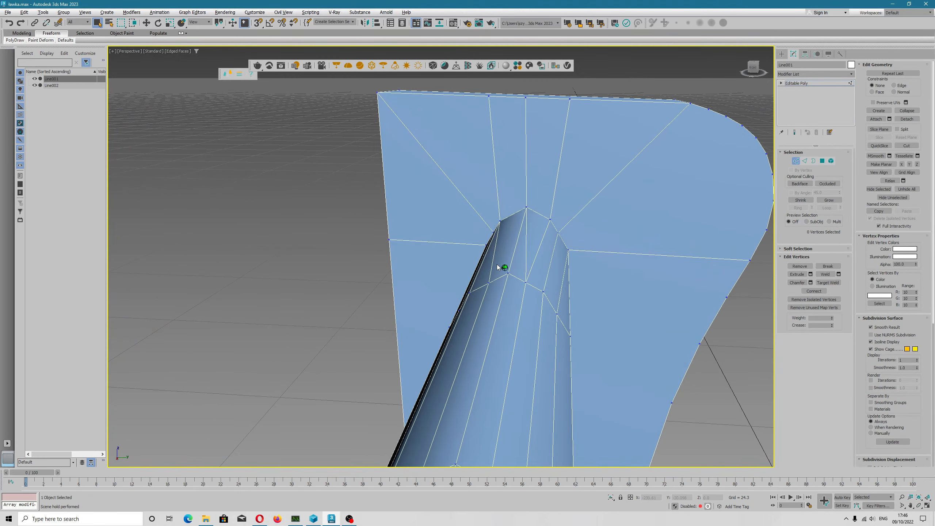
pyautogui.click(805, 161)
pyautogui.click(528, 245)
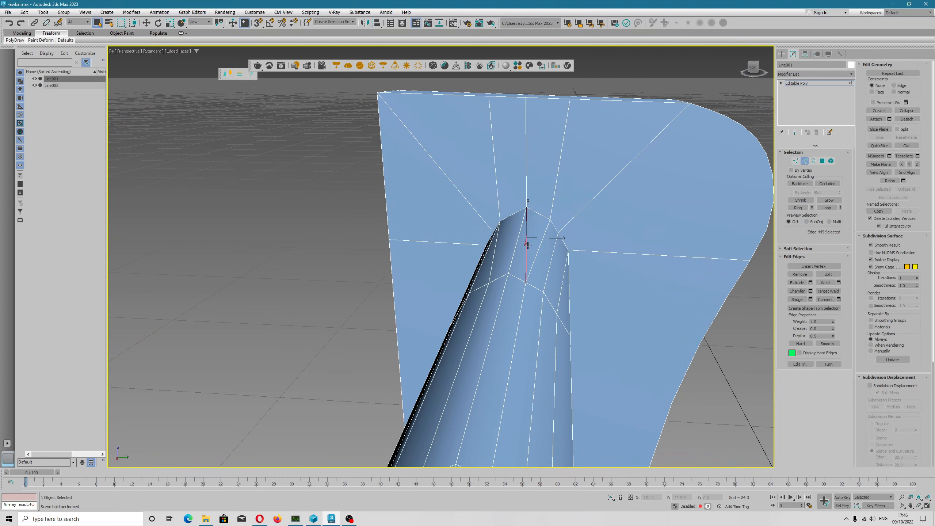
pyautogui.click(800, 274)
# Cut an edge along the backrest's rounded top from its loop vertex through the end seam to the side panel's upper edge
pyautogui.keyDown('alt'); pyautogui.moveTo(531, 281); pyautogui.dragTo(530, 282, button='middle'); pyautogui.keyUp('alt')
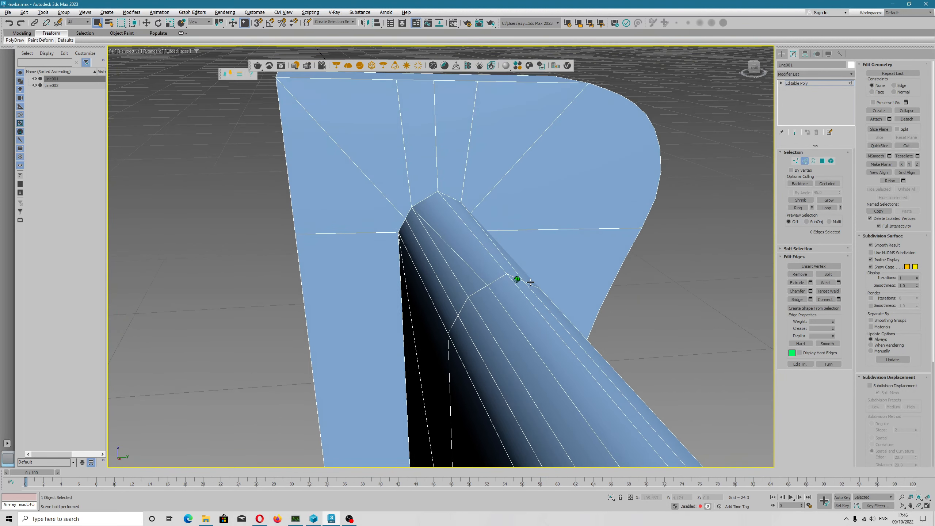
pyautogui.press('1')
pyautogui.hotkey('alt', 'c')
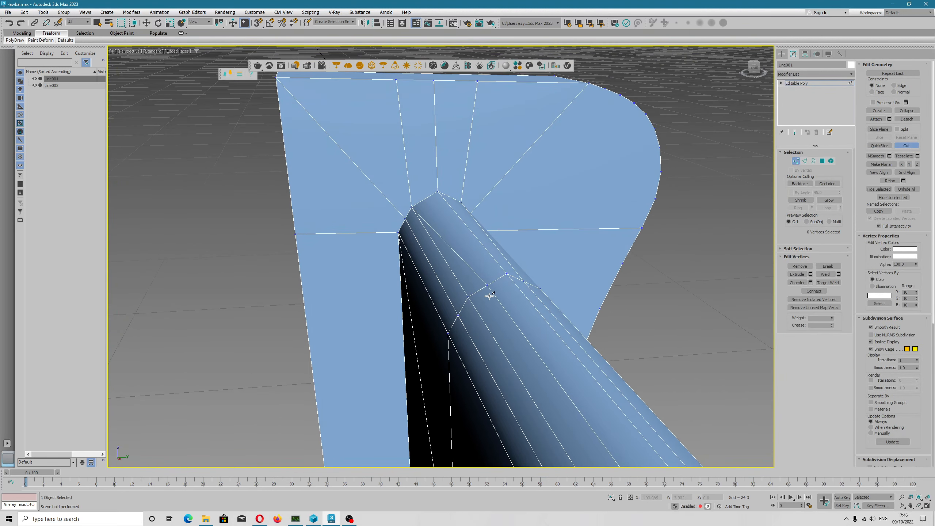
pyautogui.click(427, 199)
pyautogui.click(417, 82)
pyautogui.rightClick(457, 253)
# Remove the diagonal edge beside the new cut on the backrest's rounded top
pyautogui.press('2')
pyautogui.click(461, 264)
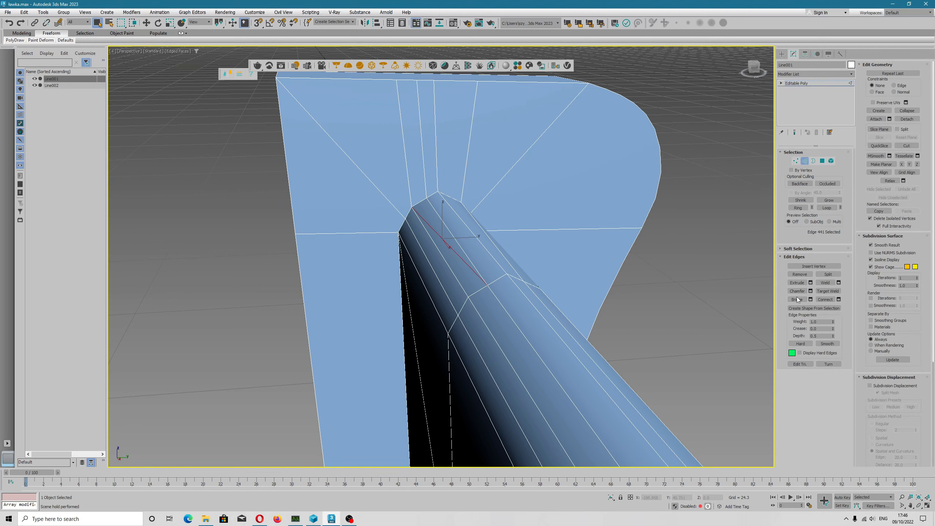
pyautogui.click(800, 276)
# Cut an edge from the middle vertex at the seat's opposite end across to the side panel's contour
pyautogui.scroll(-4, 504, 339)
pyautogui.moveTo(504, 339)
pyautogui.keyDown('alt'); pyautogui.mouseDown(button='middle')
pyautogui.moveTo(449, 344)
pyautogui.moveTo(521, 339)
pyautogui.mouseUp(button='middle'); pyautogui.keyUp('alt')
pyautogui.keyDown('alt'); pyautogui.moveTo(539, 309); pyautogui.dragTo(506, 327, button='middle'); pyautogui.keyUp('alt')
pyautogui.scroll(-5, 519, 320)
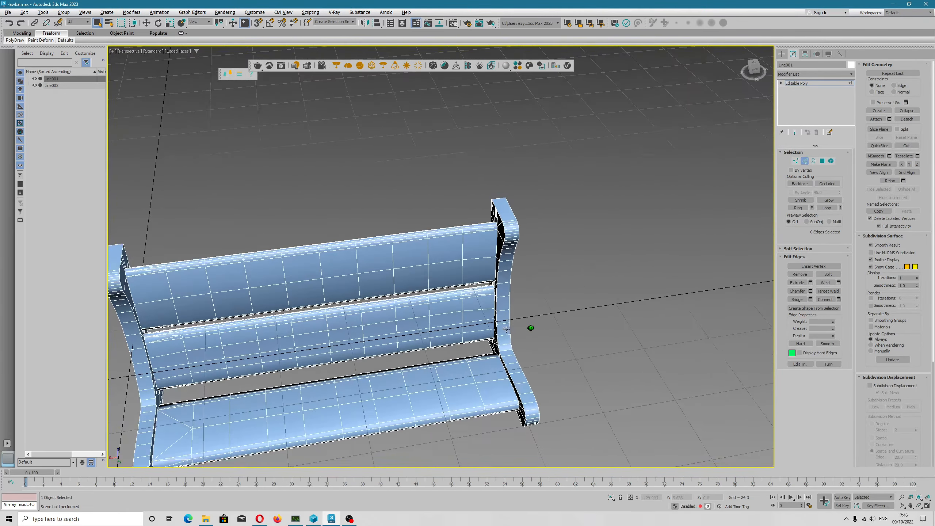
pyautogui.keyDown('alt'); pyautogui.moveTo(369, 255); pyautogui.dragTo(327, 225, button='middle'); pyautogui.keyUp('alt')
pyautogui.moveTo(327, 258); pyautogui.dragTo(420, 256, button='middle')
pyautogui.scroll(4, 429, 242)
pyautogui.moveTo(286, 325); pyautogui.dragTo(341, 297, button='middle')
pyautogui.click(796, 162)
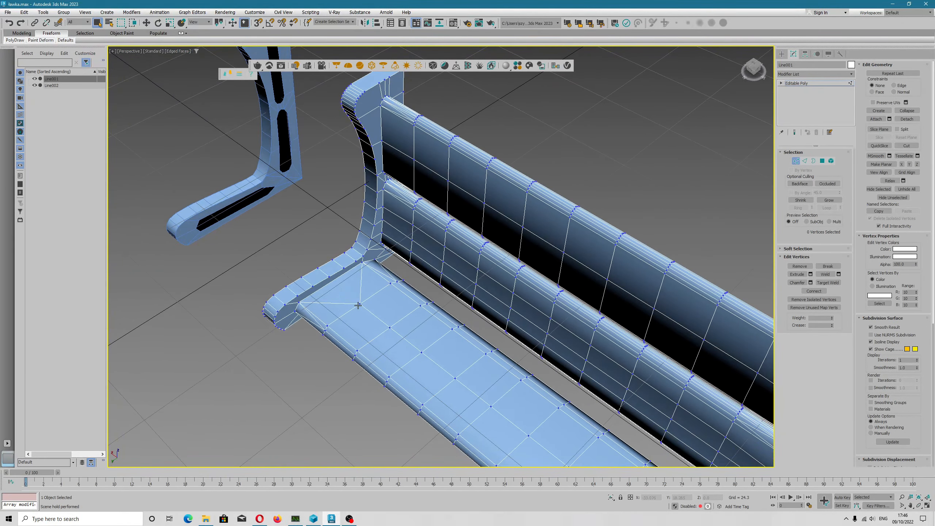
pyautogui.click(360, 305)
pyautogui.scroll(10, 364, 309)
pyautogui.scroll(-10, 381, 308)
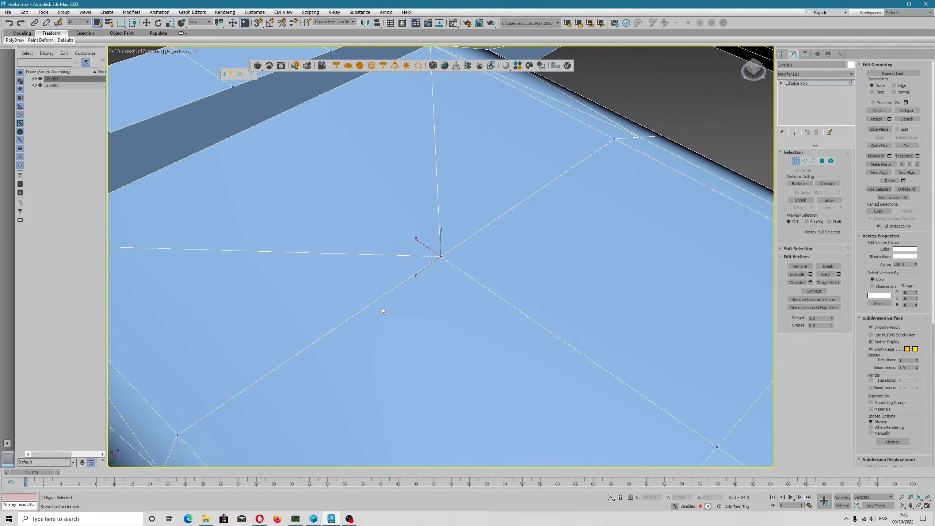
pyautogui.keyDown('alt'); pyautogui.moveTo(393, 308); pyautogui.dragTo(431, 265, button='middle'); pyautogui.keyUp('alt')
pyautogui.scroll(10, 432, 265)
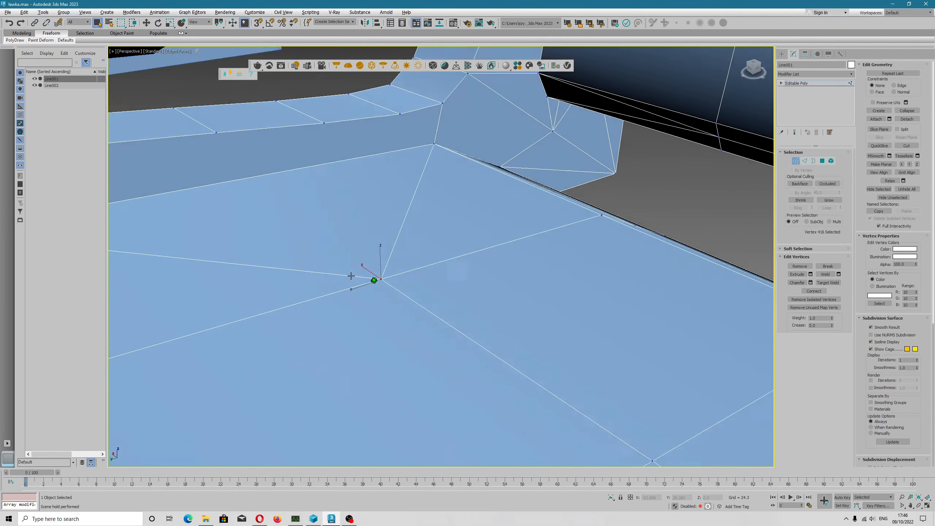
pyautogui.hotkey('alt', 'c')
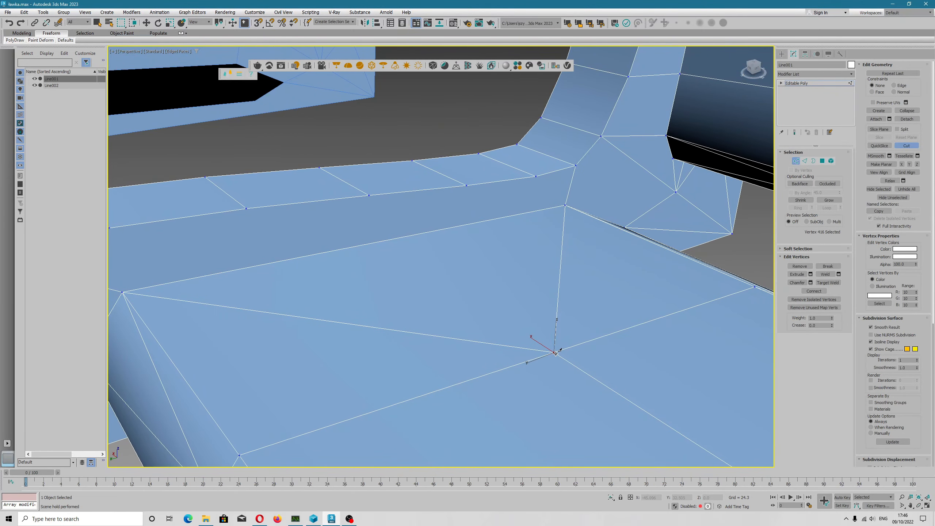
pyautogui.click(553, 352)
pyautogui.click(391, 239)
pyautogui.rightClick(426, 261)
# Cut an edge along the seat's rounded rear from its loop vertex through the end seam to the side panel's inner bend
pyautogui.moveTo(459, 309)
pyautogui.keyDown('alt'); pyautogui.mouseDown(button='middle')
pyautogui.moveTo(468, 330)
pyautogui.moveTo(488, 319)
pyautogui.moveTo(493, 346)
pyautogui.moveTo(511, 336)
pyautogui.mouseUp(button='middle'); pyautogui.keyUp('alt')
pyautogui.scroll(-4, 469, 331)
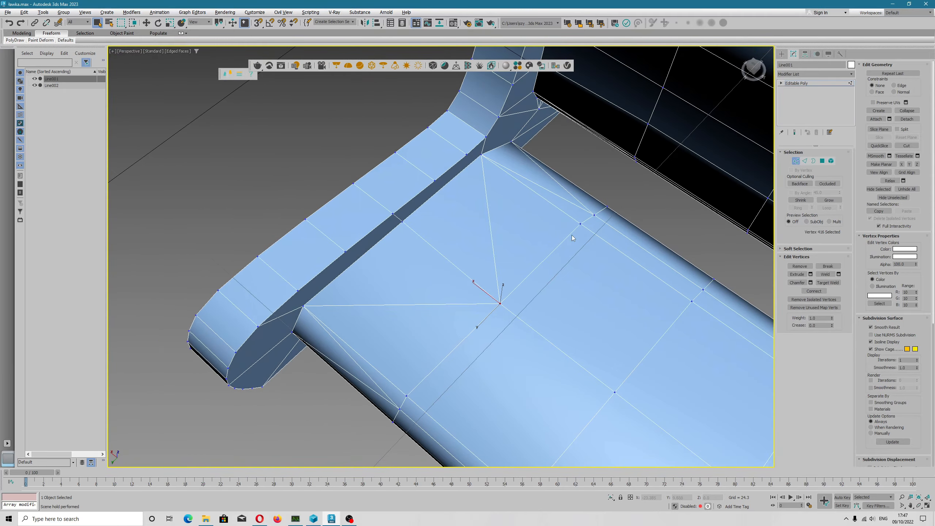
pyautogui.moveTo(572, 236)
pyautogui.mouseDown(button='middle')
pyautogui.moveTo(481, 321)
pyautogui.moveTo(511, 313)
pyautogui.mouseUp(button='middle')
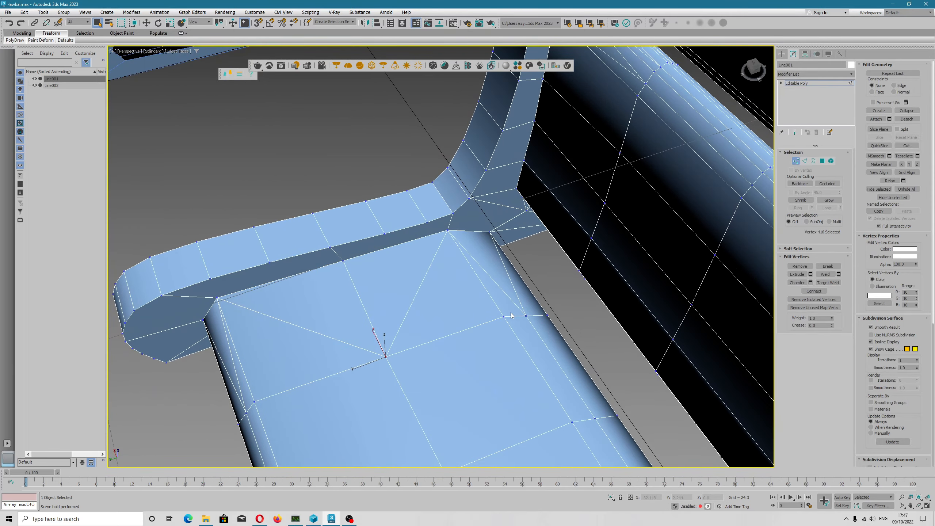
pyautogui.hotkey('alt', 'c')
pyautogui.click(526, 316)
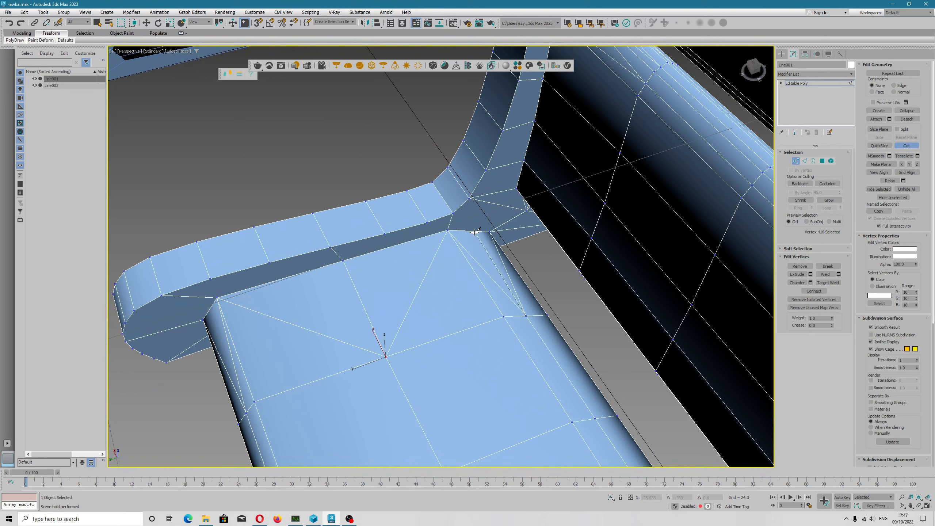
pyautogui.click(475, 232)
pyautogui.click(469, 199)
pyautogui.rightClick(479, 218)
pyautogui.rightClick(479, 219)
# Remove the four leftover diagonal edges on the seat's end beside the side panel
pyautogui.press('2')
pyautogui.click(506, 271)
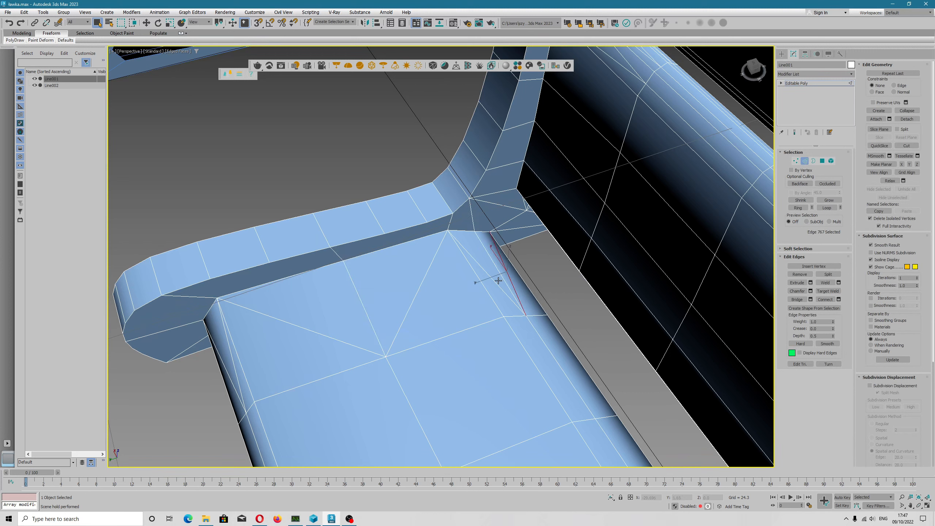
pyautogui.keyDown('ctrl'); pyautogui.click(486, 273); pyautogui.keyUp('ctrl')
pyautogui.keyDown('ctrl'); pyautogui.click(417, 298); pyautogui.keyUp('ctrl')
pyautogui.keyDown('ctrl'); pyautogui.click(325, 334); pyautogui.keyUp('ctrl')
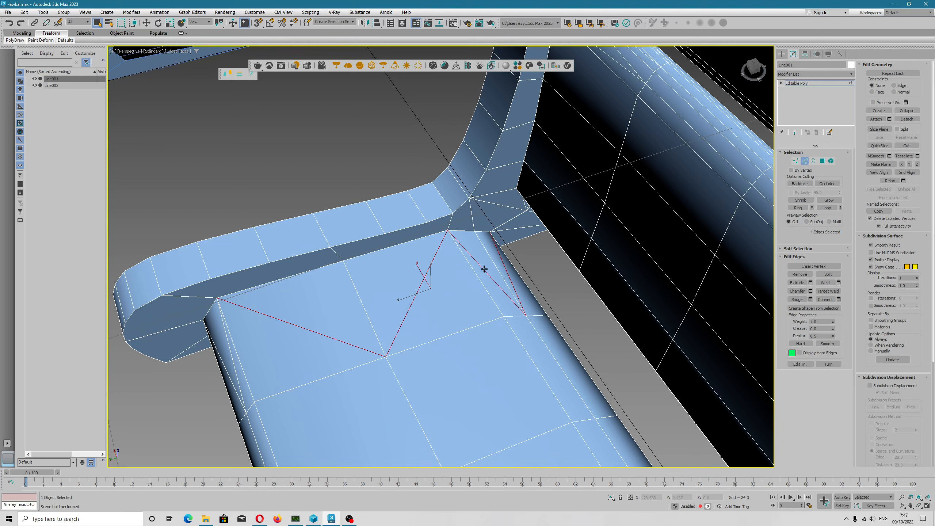
pyautogui.click(800, 274)
# Cut an edge along the seat's rounded front from its loop vertex through the end seam onto the side panel's front curve
pyautogui.scroll(-4, 408, 346)
pyautogui.keyDown('alt'); pyautogui.moveTo(417, 352); pyautogui.dragTo(542, 300, button='middle'); pyautogui.keyUp('alt')
pyautogui.moveTo(541, 299); pyautogui.dragTo(515, 318, button='middle')
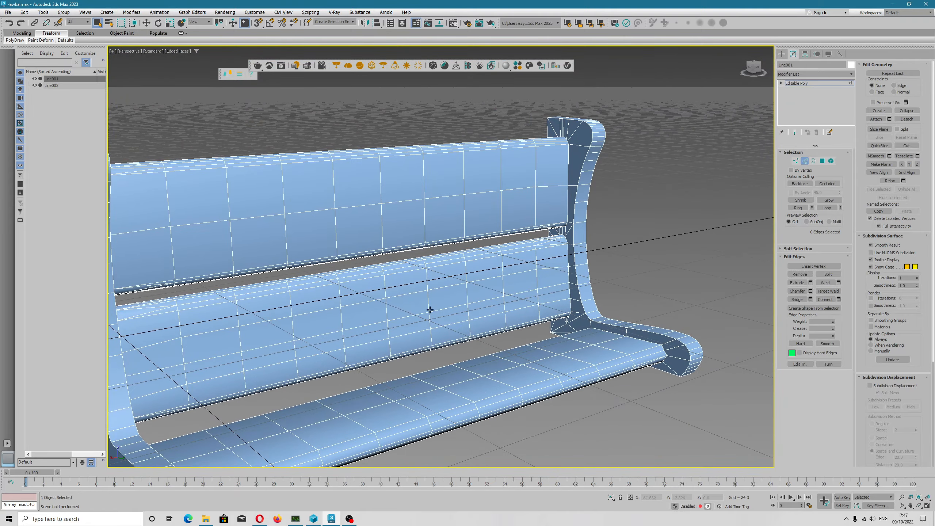
pyautogui.moveTo(401, 306); pyautogui.dragTo(440, 281, button='middle')
pyautogui.keyDown('alt'); pyautogui.moveTo(500, 287); pyautogui.dragTo(460, 298, button='middle'); pyautogui.keyUp('alt')
pyautogui.scroll(3, 186, 350)
pyautogui.moveTo(186, 350); pyautogui.dragTo(343, 337, button='middle')
pyautogui.scroll(6, 342, 337)
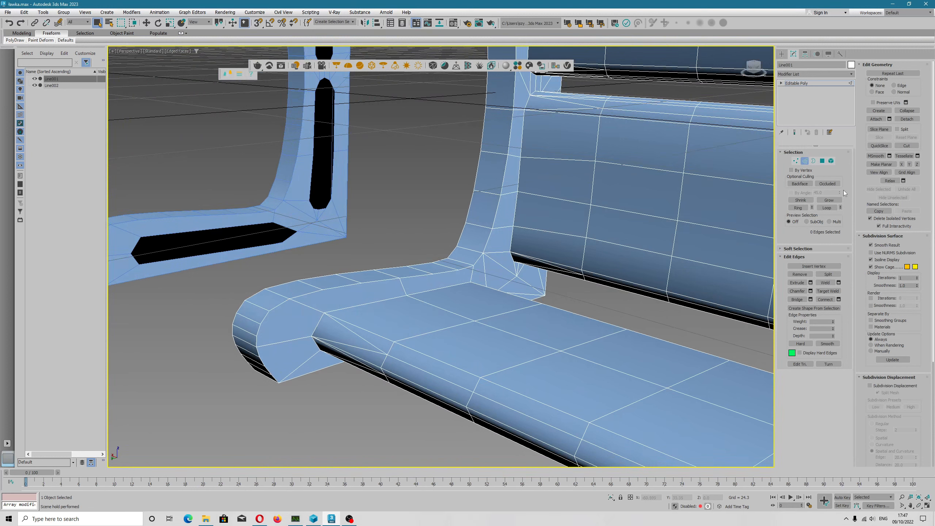
pyautogui.click(796, 161)
pyautogui.rightClick(389, 351)
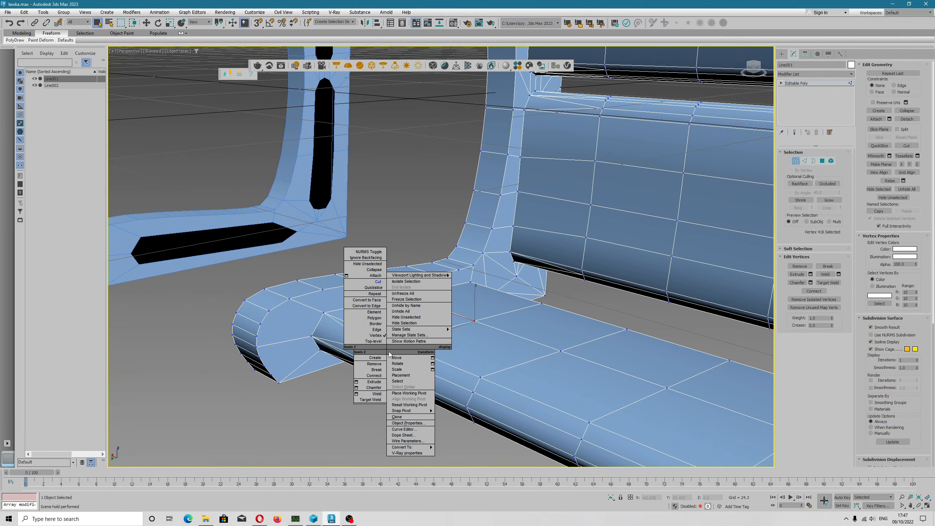
pyautogui.click(378, 282)
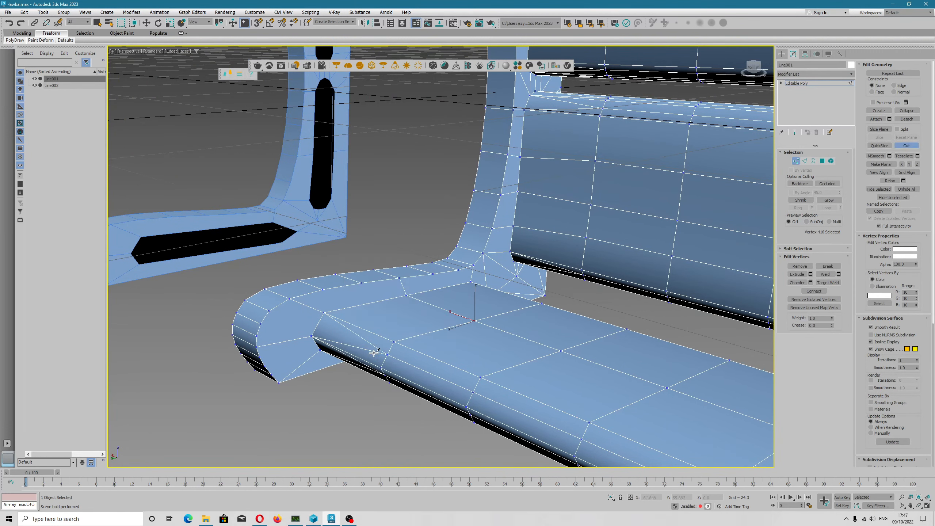
pyautogui.click(319, 326)
pyautogui.click(267, 313)
pyautogui.press('q')
pyautogui.click(805, 161)
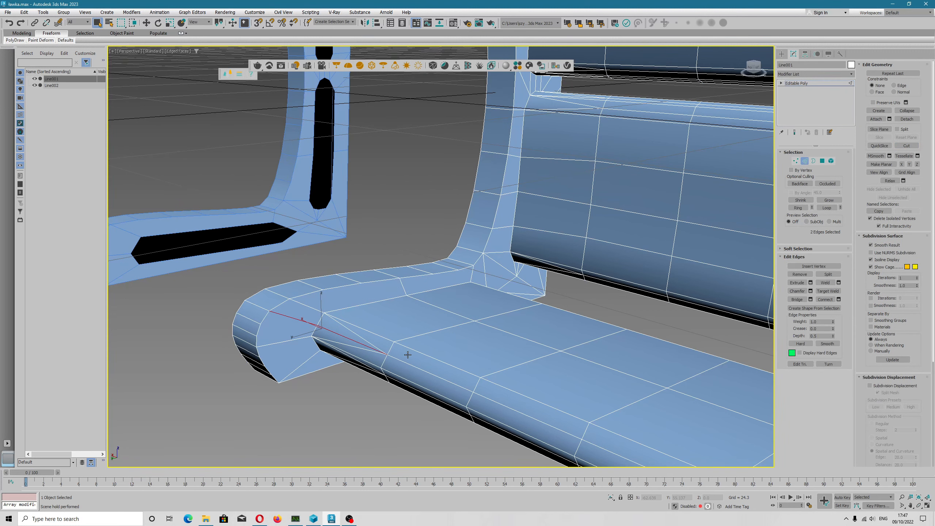
# Remove the two diagonal edges beside the new cut at the seat's front end
pyautogui.click(364, 340)
pyautogui.click(359, 335)
pyautogui.keyDown('ctrl'); pyautogui.click(362, 349); pyautogui.keyUp('ctrl')
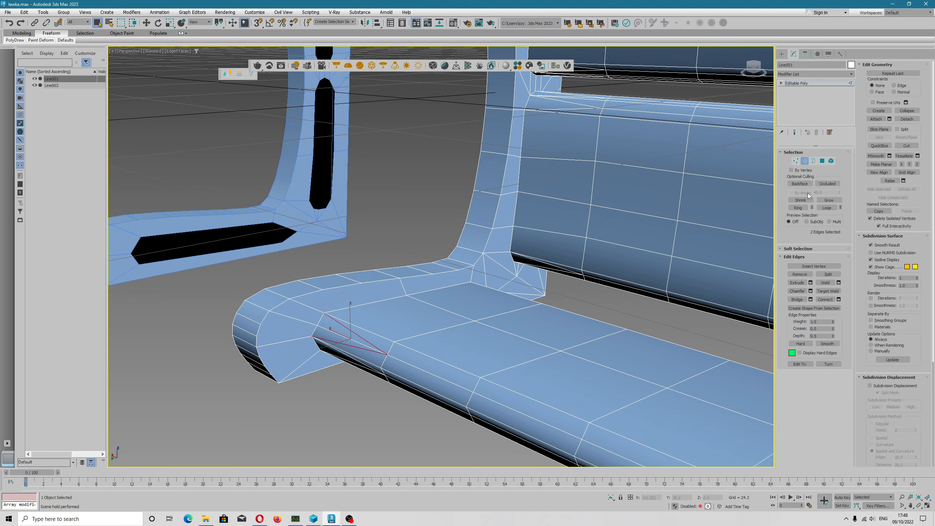
pyautogui.click(359, 336)
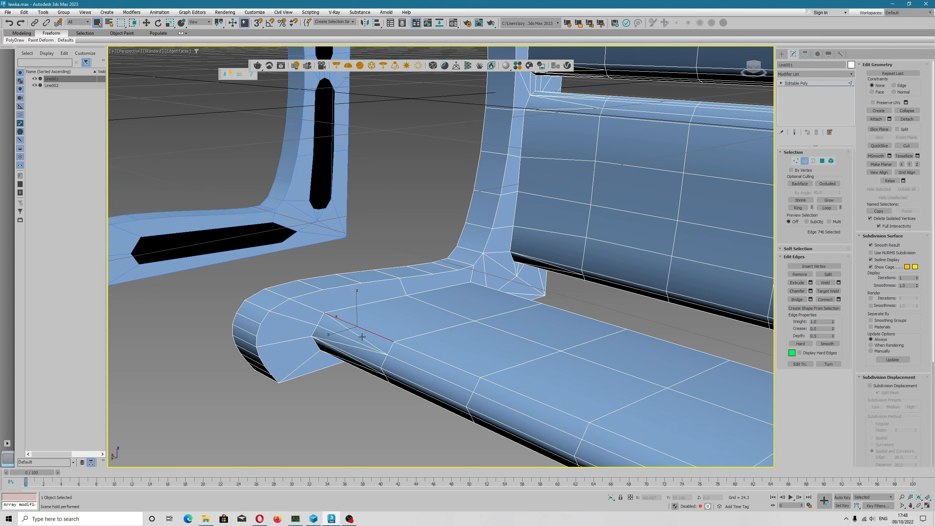
pyautogui.keyDown('ctrl'); pyautogui.click(355, 347); pyautogui.keyUp('ctrl')
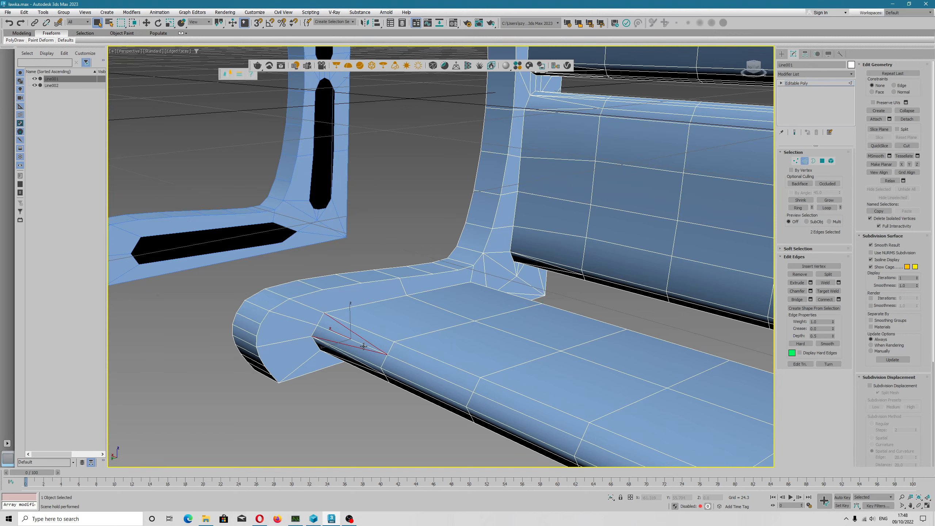
pyautogui.keyDown('alt'); pyautogui.moveTo(397, 353); pyautogui.dragTo(358, 346, button='middle'); pyautogui.keyUp('alt')
pyautogui.click(800, 274)
pyautogui.hotkey('ctrl', 'z')
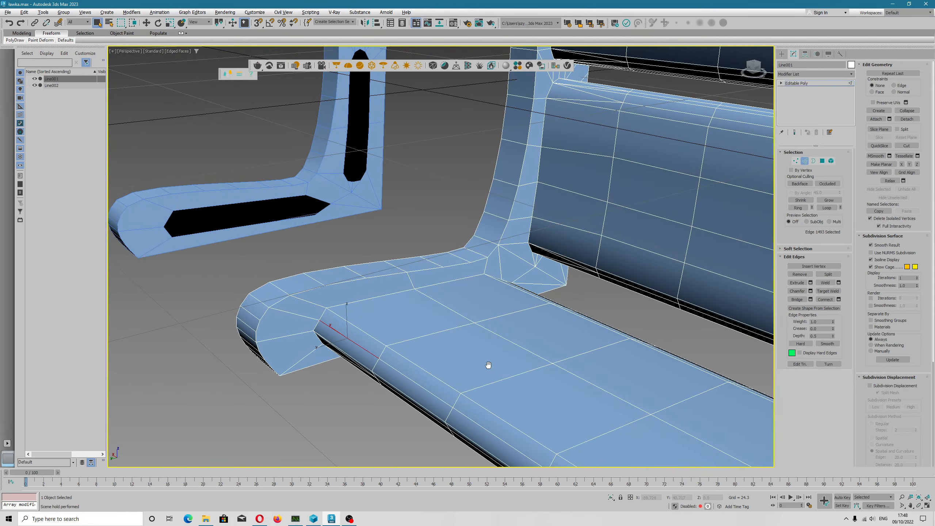
# Select the ten consecutive edges running lengthwise along the seat's rounded front, from one side panel to the other
pyautogui.scroll(-3, 395, 290)
pyautogui.scroll(-3, 403, 303)
pyautogui.scroll(4, 423, 305)
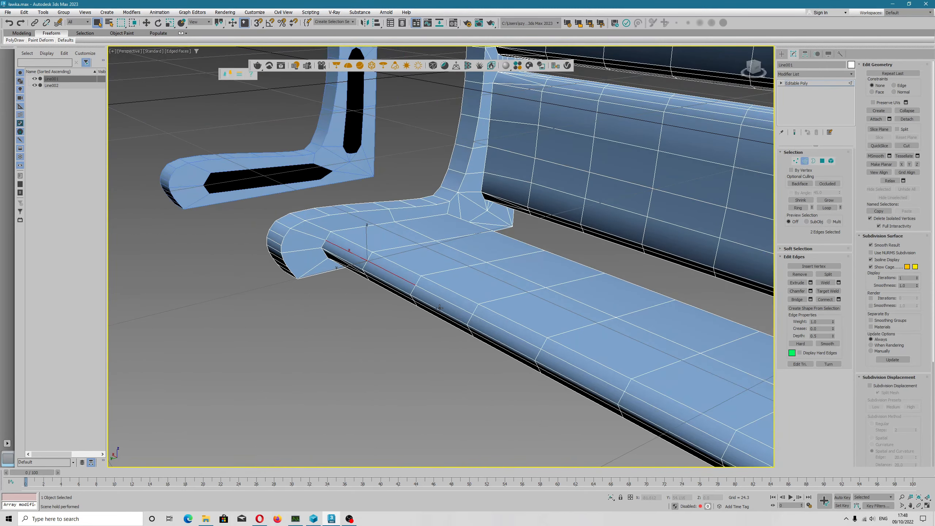
pyautogui.keyDown('alt'); pyautogui.moveTo(484, 316); pyautogui.dragTo(457, 299, button='middle'); pyautogui.keyUp('alt')
pyautogui.keyDown('ctrl'); pyautogui.click(456, 312); pyautogui.keyUp('ctrl')
pyautogui.keyDown('ctrl'); pyautogui.click(502, 322); pyautogui.keyUp('ctrl')
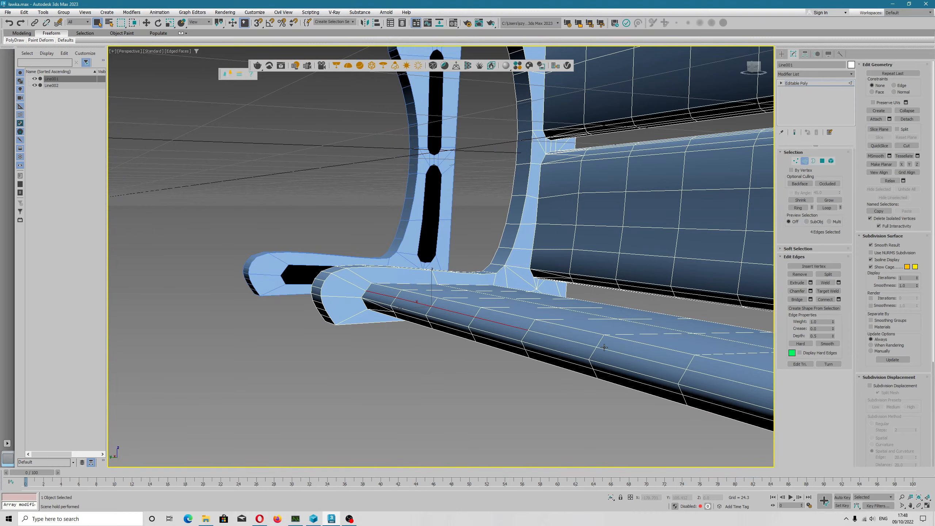
pyautogui.keyDown('alt'); pyautogui.moveTo(502, 322); pyautogui.dragTo(294, 292, button='middle'); pyautogui.keyUp('alt')
pyautogui.keyDown('ctrl'); pyautogui.click(293, 291); pyautogui.keyUp('ctrl')
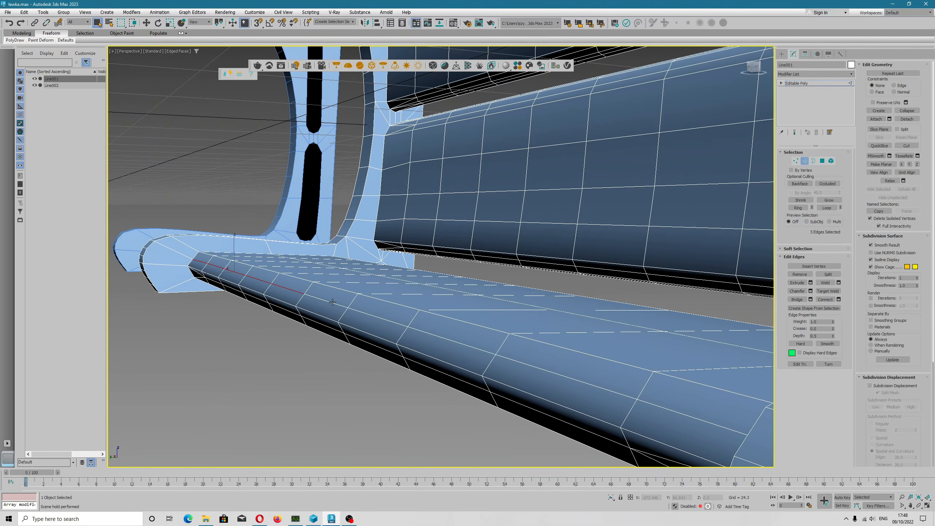
pyautogui.keyDown('ctrl'); pyautogui.click(331, 302); pyautogui.keyUp('ctrl')
pyautogui.keyDown('ctrl'); pyautogui.click(398, 324); pyautogui.keyUp('ctrl')
pyautogui.keyDown('ctrl'); pyautogui.click(451, 341); pyautogui.keyUp('ctrl')
pyautogui.keyDown('ctrl'); pyautogui.click(571, 377); pyautogui.keyUp('ctrl')
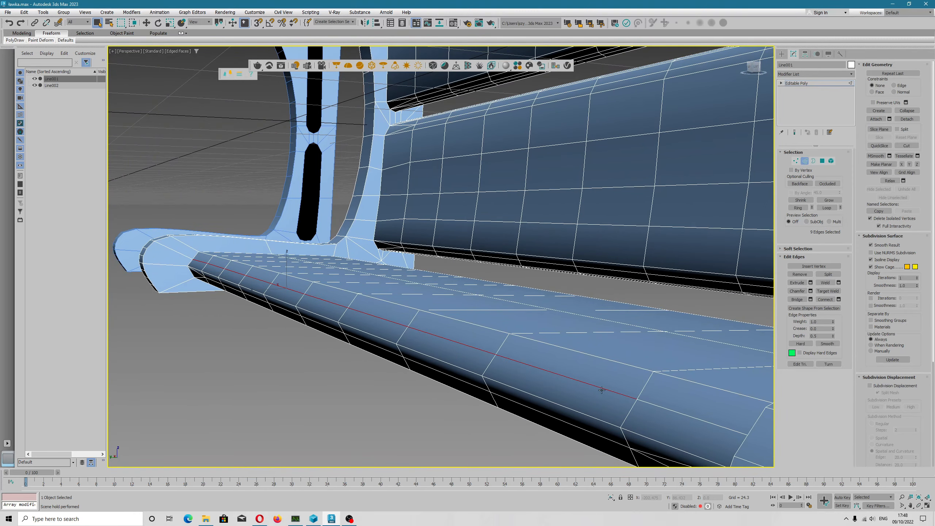
pyautogui.keyDown('ctrl'); pyautogui.click(665, 407); pyautogui.keyUp('ctrl')
pyautogui.keyDown('alt'); pyautogui.moveTo(665, 407); pyautogui.dragTo(618, 389, button='middle'); pyautogui.keyUp('alt')
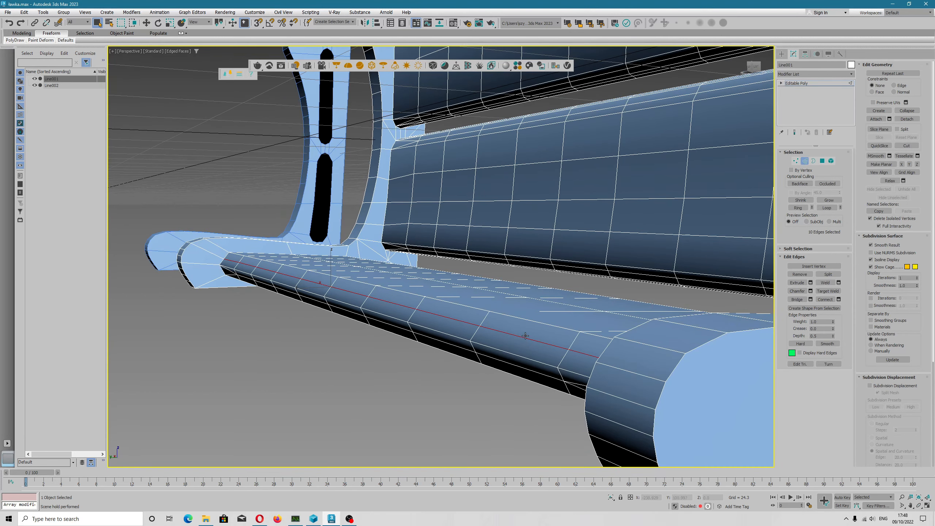
pyautogui.keyDown('alt'); pyautogui.moveTo(525, 336); pyautogui.dragTo(518, 328, button='middle'); pyautogui.keyUp('alt')
# Enable soft selection with falloff 2.2, pinch -0.03 and bubble 0.01, and move the selected front edges slightly outward
pyautogui.press('w')
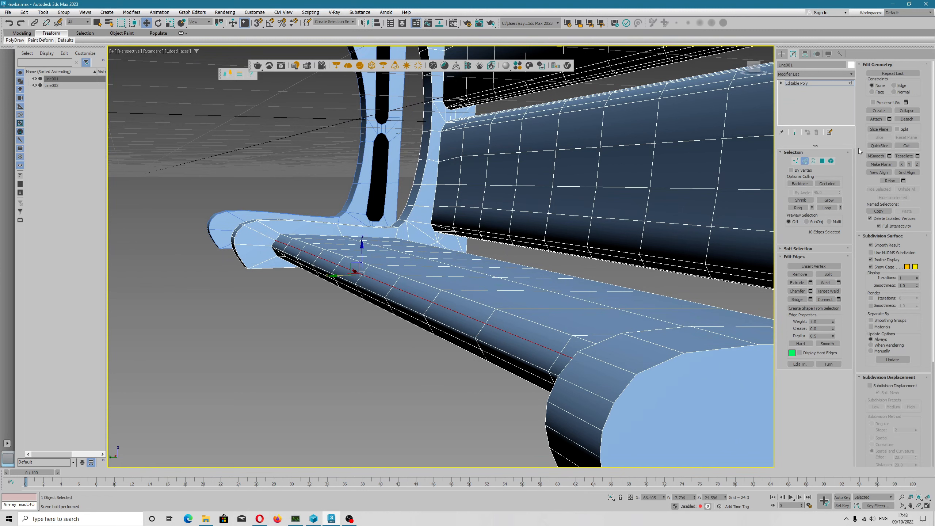
pyautogui.click(809, 249)
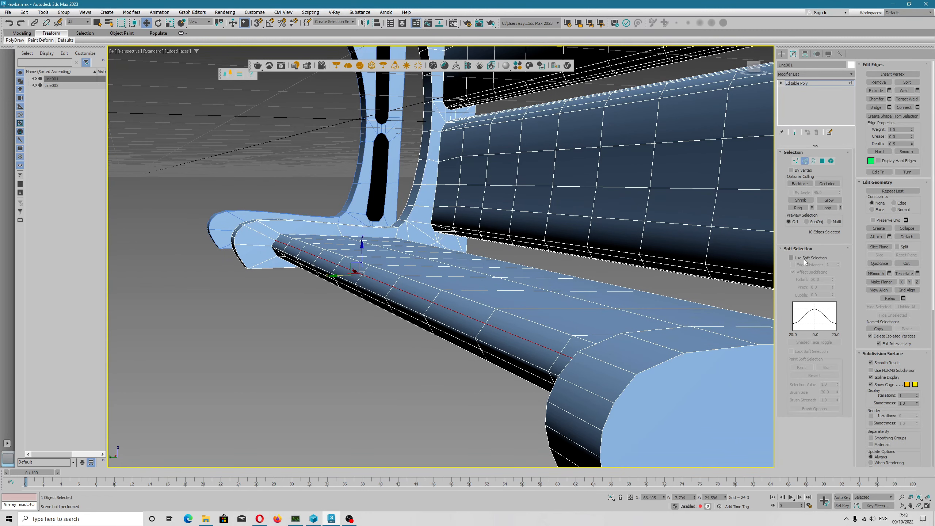
pyautogui.click(805, 258)
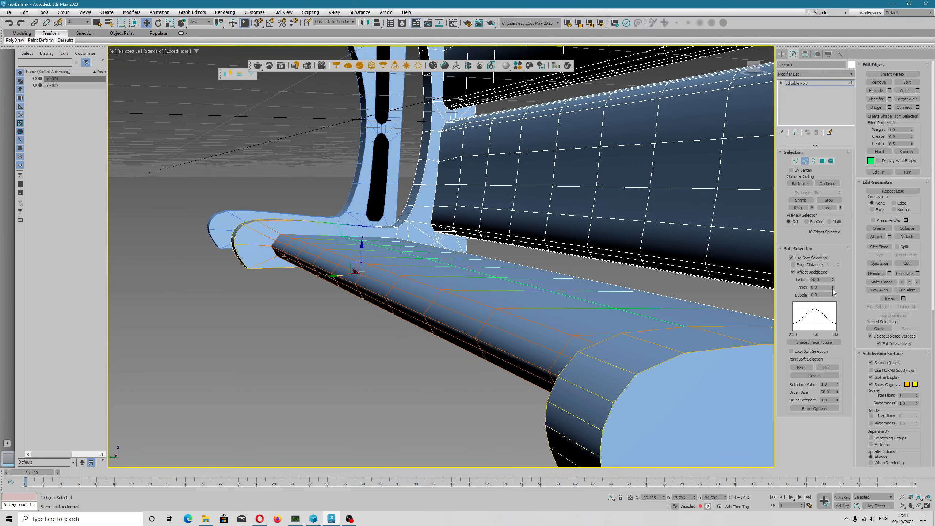
pyautogui.moveTo(833, 288); pyautogui.dragTo(830, 315)
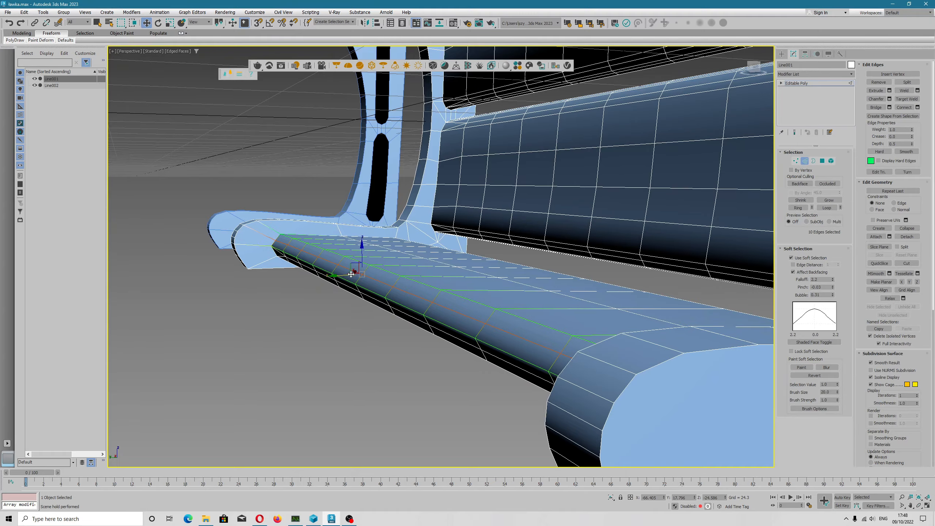
pyautogui.moveTo(344, 276); pyautogui.dragTo(339, 276)
pyautogui.keyDown('alt'); pyautogui.moveTo(446, 315); pyautogui.dragTo(444, 308, button='middle'); pyautogui.keyUp('alt')
pyautogui.keyDown('alt'); pyautogui.moveTo(383, 347); pyautogui.dragTo(438, 357, button='middle'); pyautogui.keyUp('alt')
pyautogui.moveTo(396, 211); pyautogui.dragTo(484, 299, button='middle')
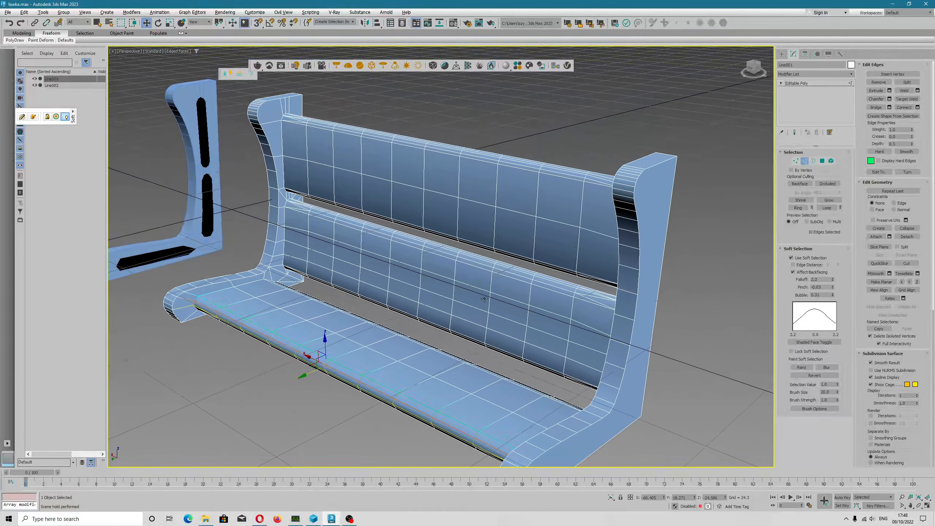
# Save the scene and turn off soft selection
pyautogui.click(7, 12)
pyautogui.click(28, 76)
pyautogui.click(791, 258)
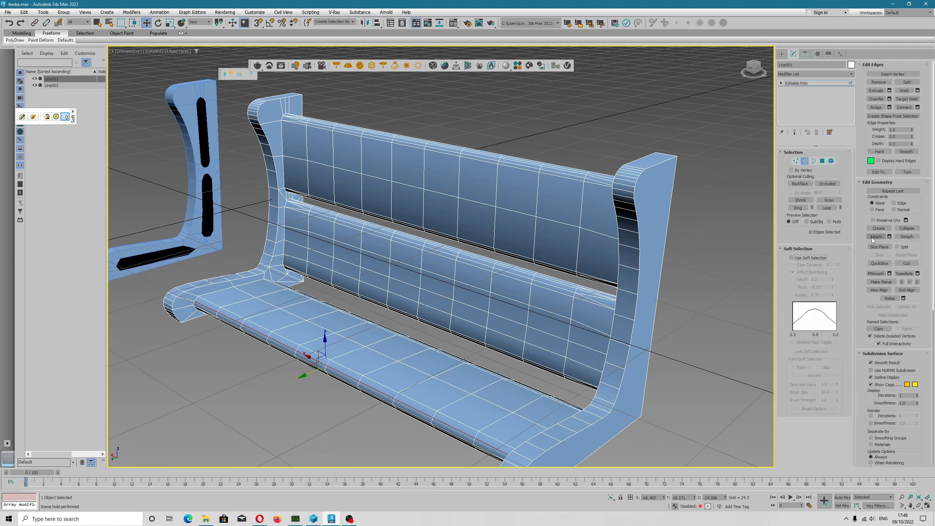
# Try removing a single horizontal edge from the middle of the upper backrest slat
pyautogui.click(878, 82)
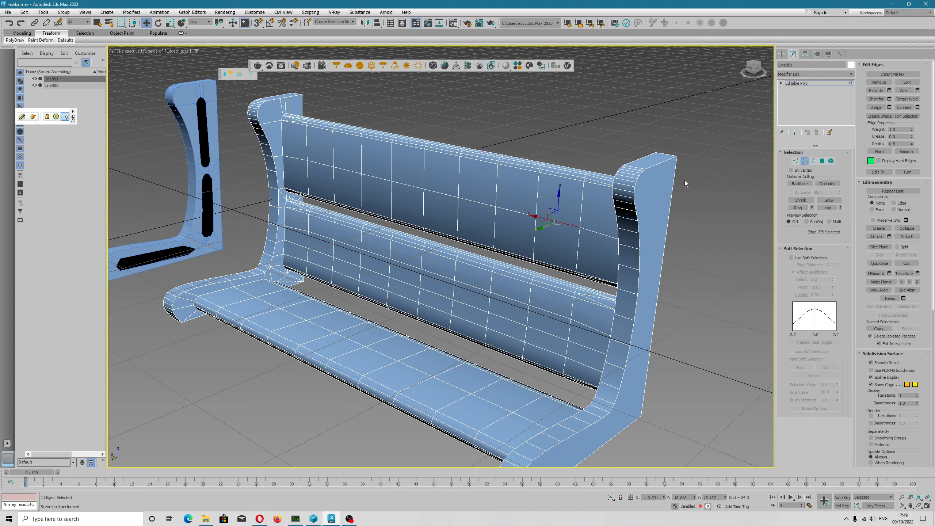
pyautogui.click(877, 83)
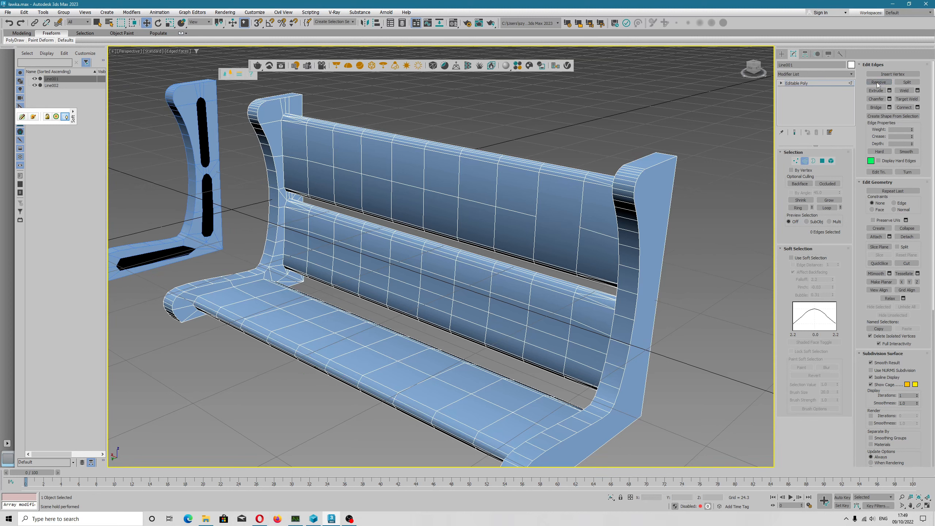
pyautogui.click(553, 221)
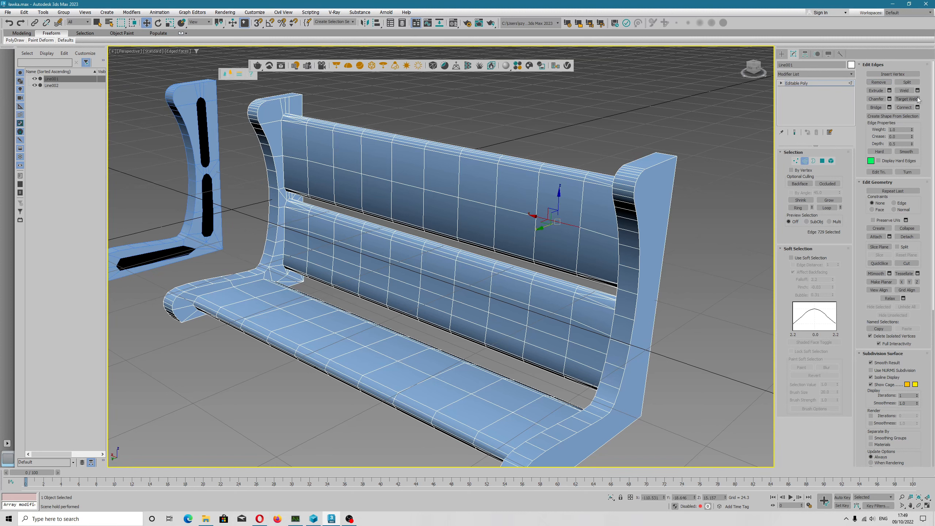
pyautogui.click(879, 83)
pyautogui.keyDown('alt'); pyautogui.moveTo(469, 234); pyautogui.dragTo(445, 244, button='middle'); pyautogui.keyUp('alt')
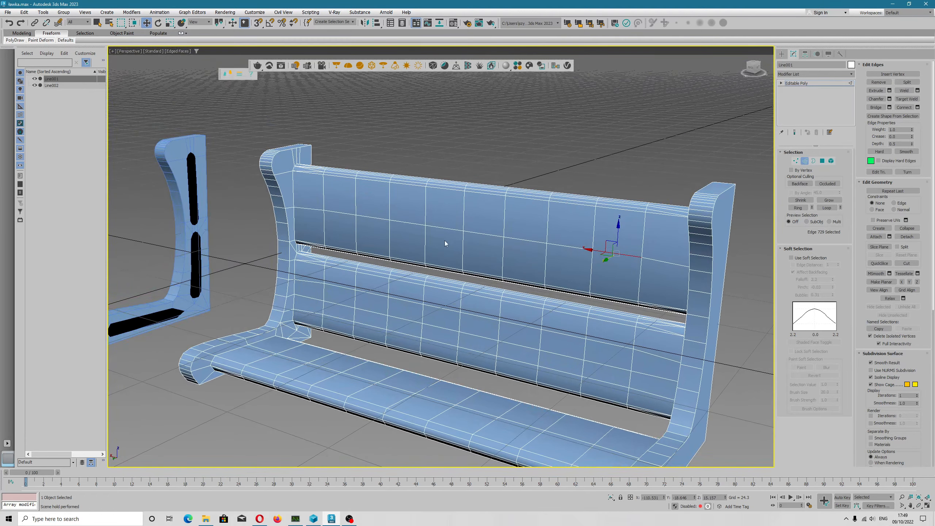
# Cut a horizontal test edge across the faces near one end of the upper backrest slat, above its middle edge line
pyautogui.rightClick(453, 209)
pyautogui.click(436, 139)
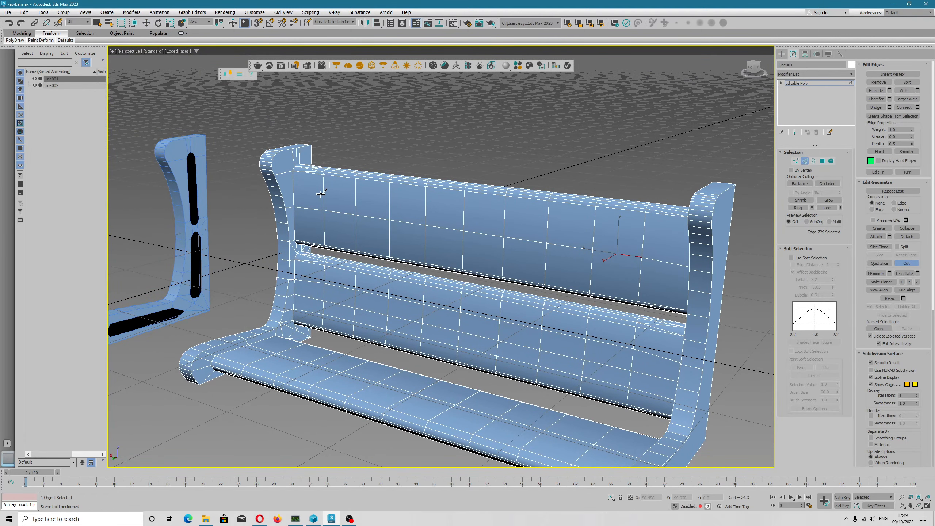
pyautogui.click(324, 194)
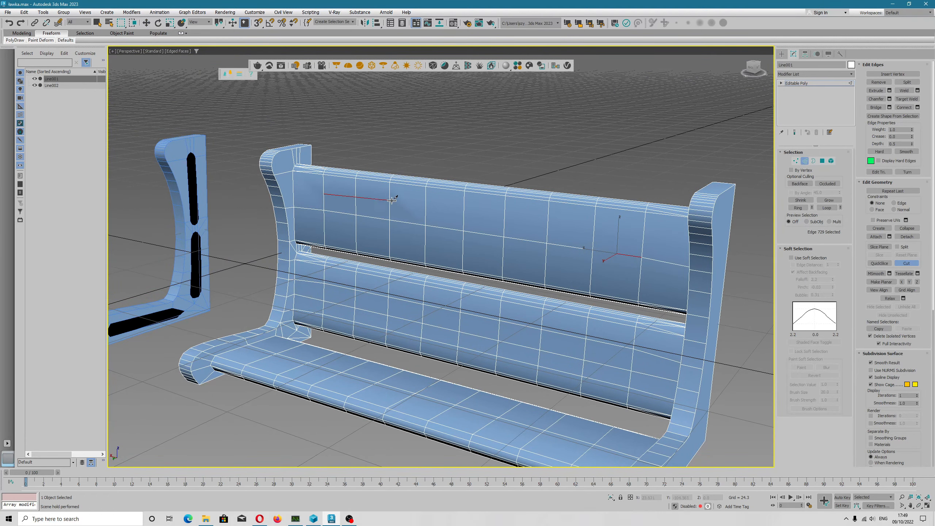
pyautogui.click(426, 208)
pyautogui.rightClick(408, 208)
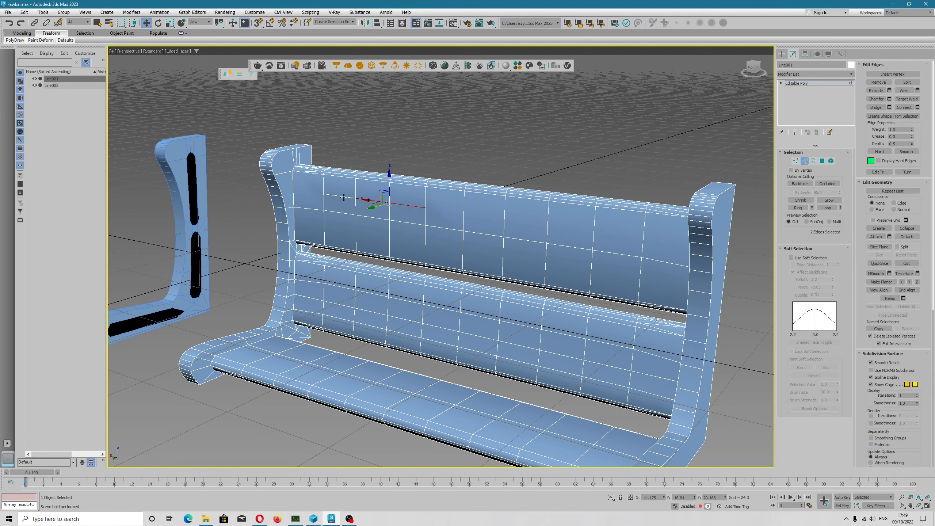
# Remove the three test edges from the upper backrest slat together with their vertices
pyautogui.hotkey('ctrl', 'z')
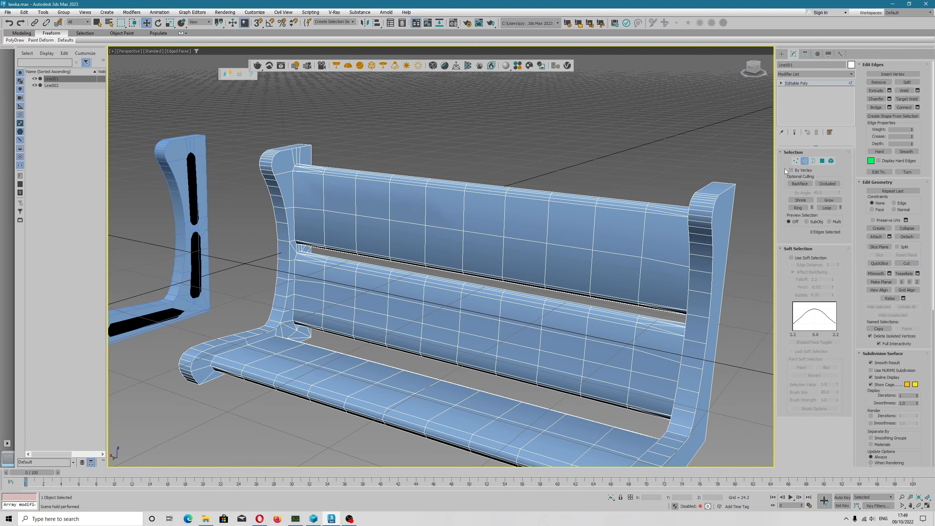
pyautogui.click(796, 160)
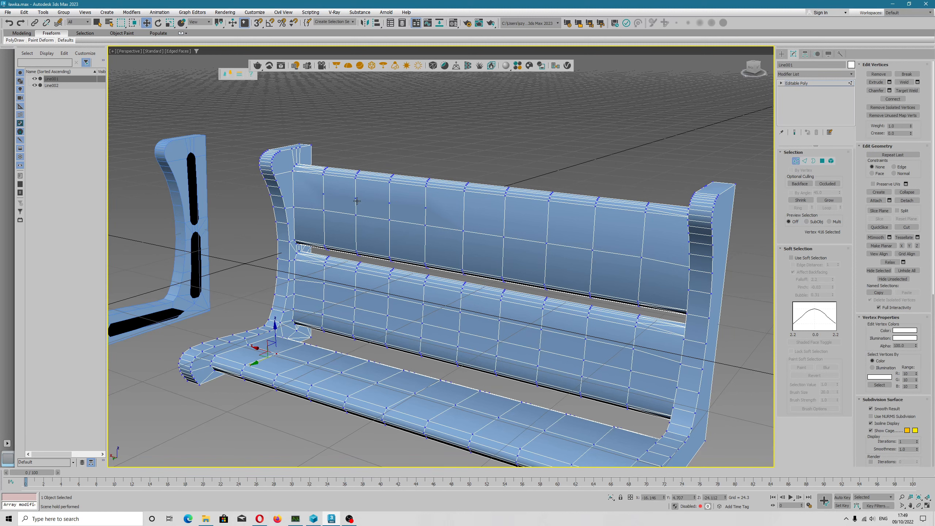
pyautogui.hotkey('ctrl', 'y')
pyautogui.click(348, 199)
pyautogui.click(804, 161)
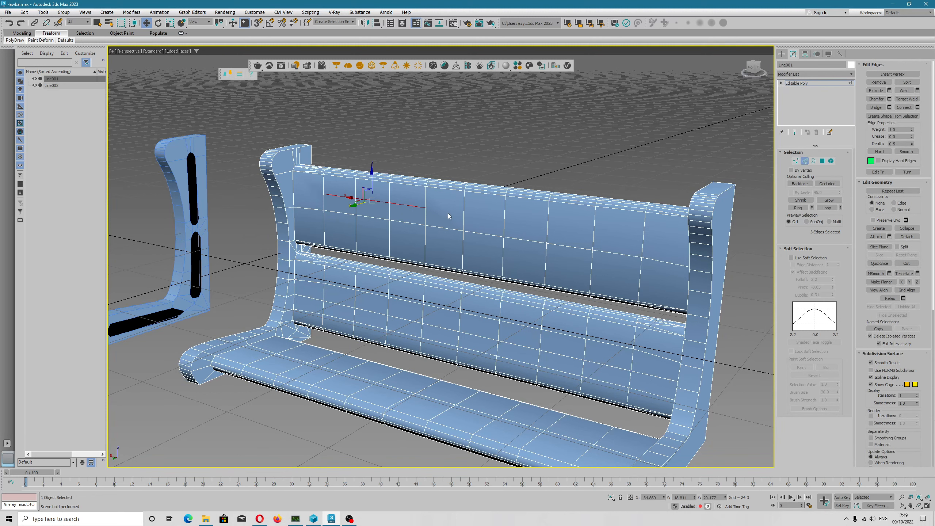
pyautogui.click(878, 83)
pyautogui.click(796, 161)
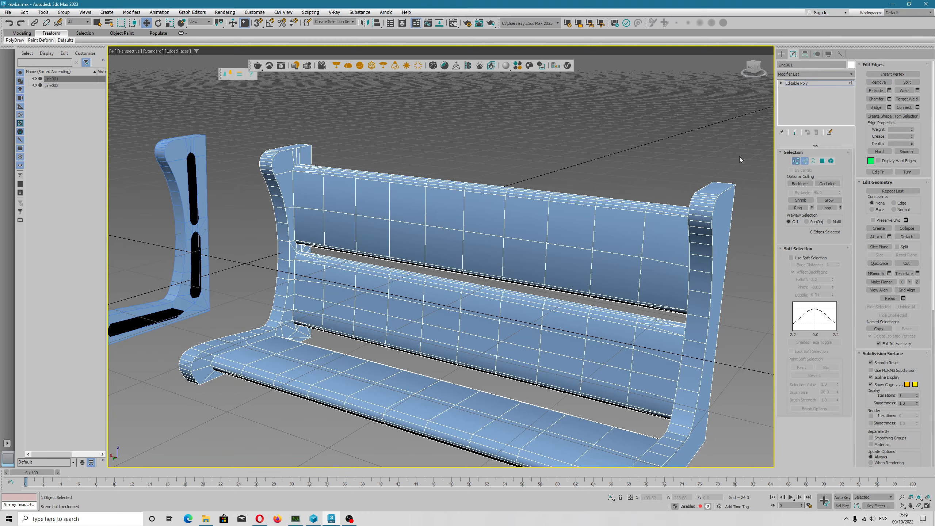
# Save the bench scene
pyautogui.keyDown('alt'); pyautogui.moveTo(398, 219); pyautogui.dragTo(452, 222, button='middle'); pyautogui.keyUp('alt')
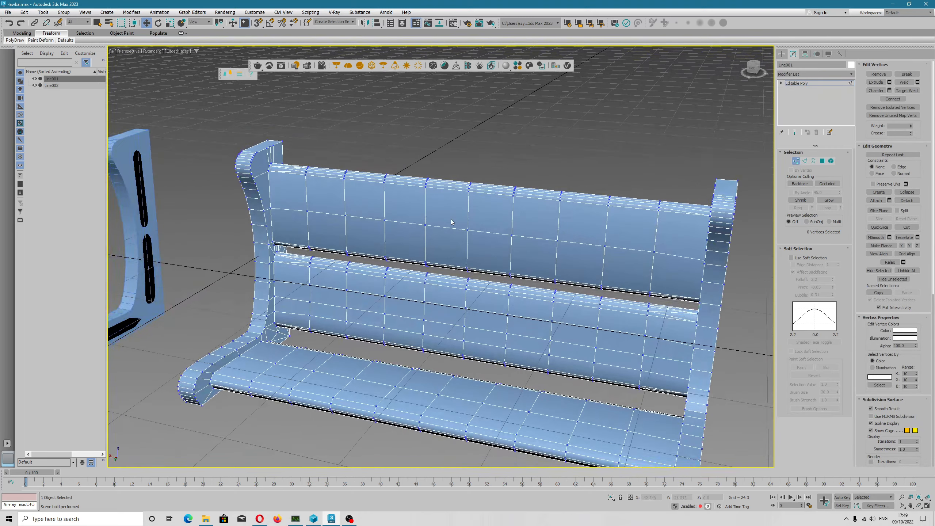
pyautogui.click(7, 12)
pyautogui.click(24, 78)
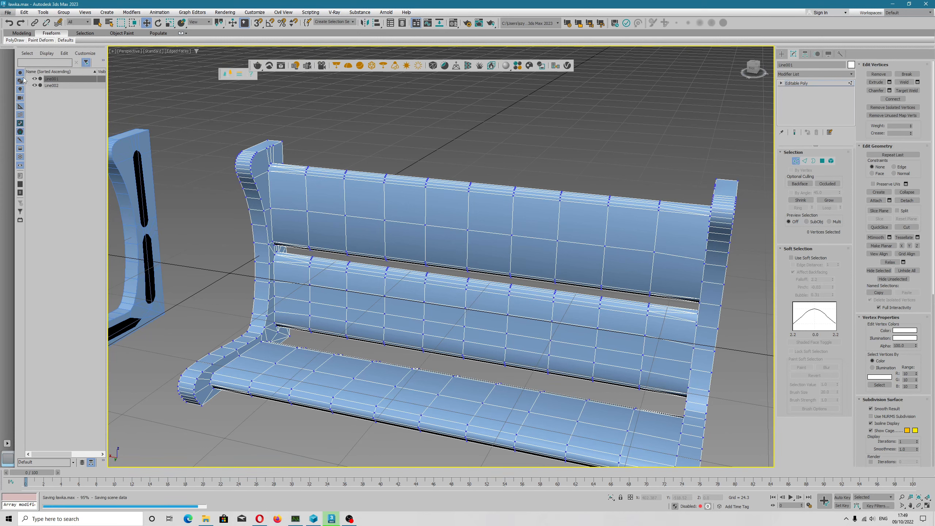
pyautogui.click(349, 518)
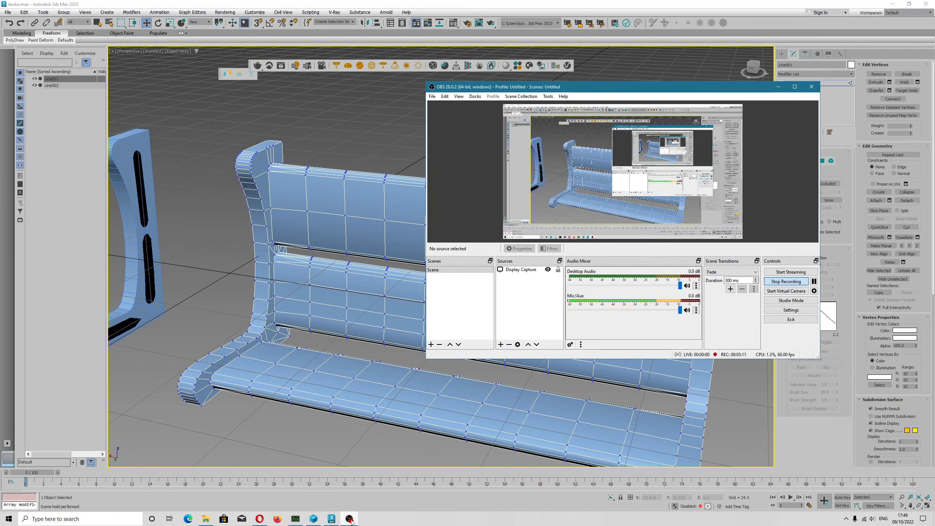